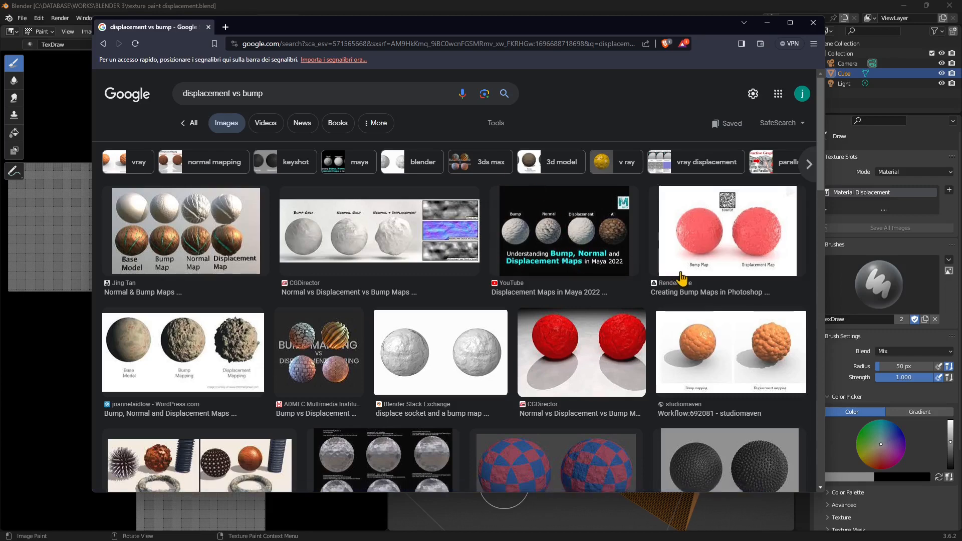
Step: Compare bump and displacement images in the search results, and switch to Blender to examine the relief on the painted cube
scroll(568, 358, down, 2)
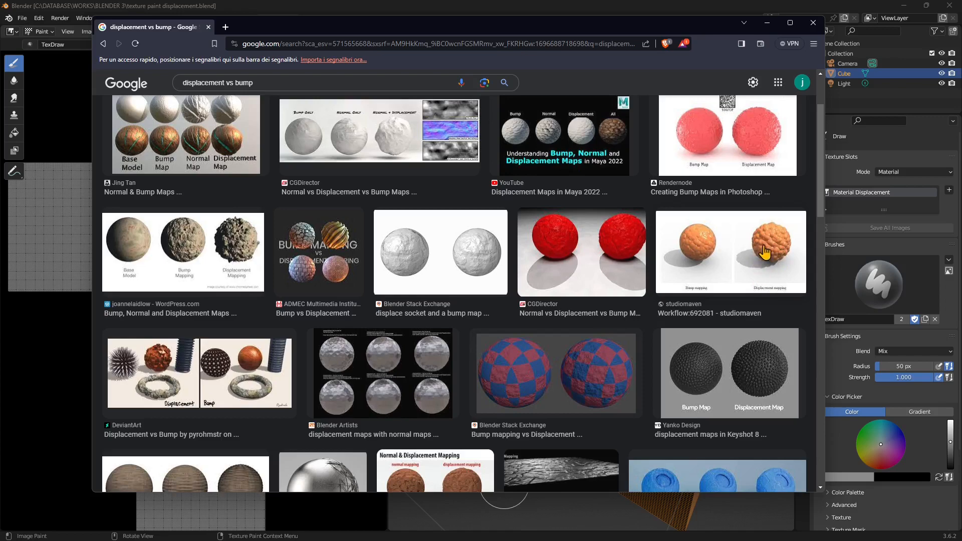
scroll(373, 408, down, 5)
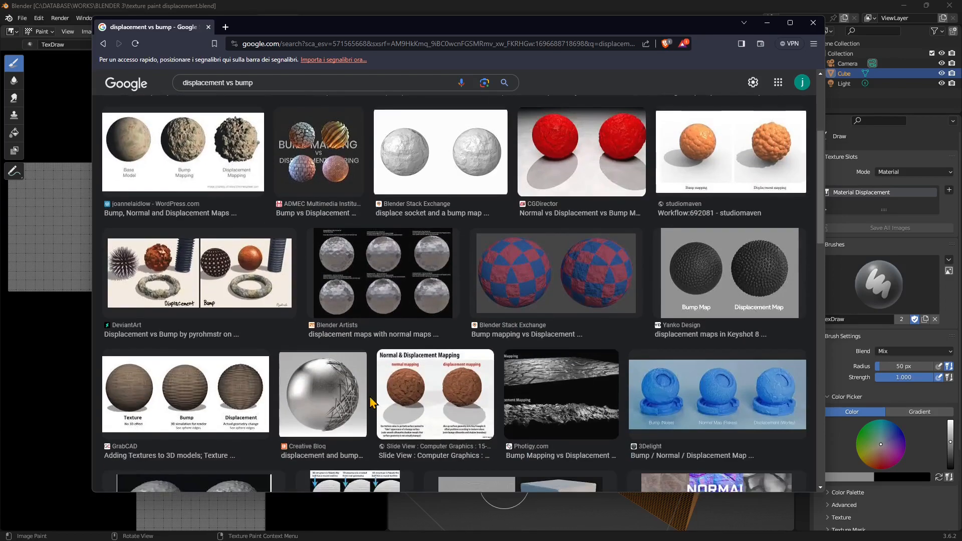
click(790, 23)
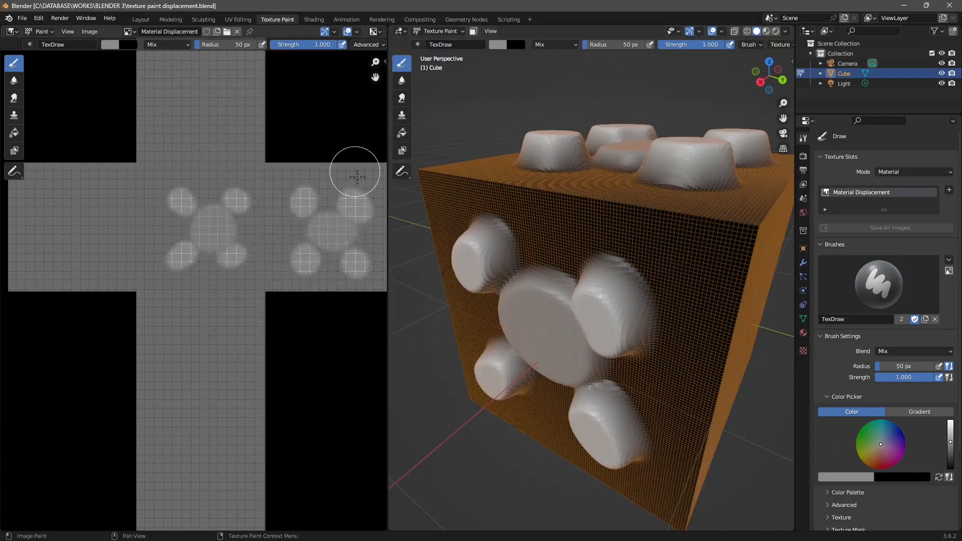
middle_drag(514, 359, 466, 318)
scroll(610, 382, down, 5)
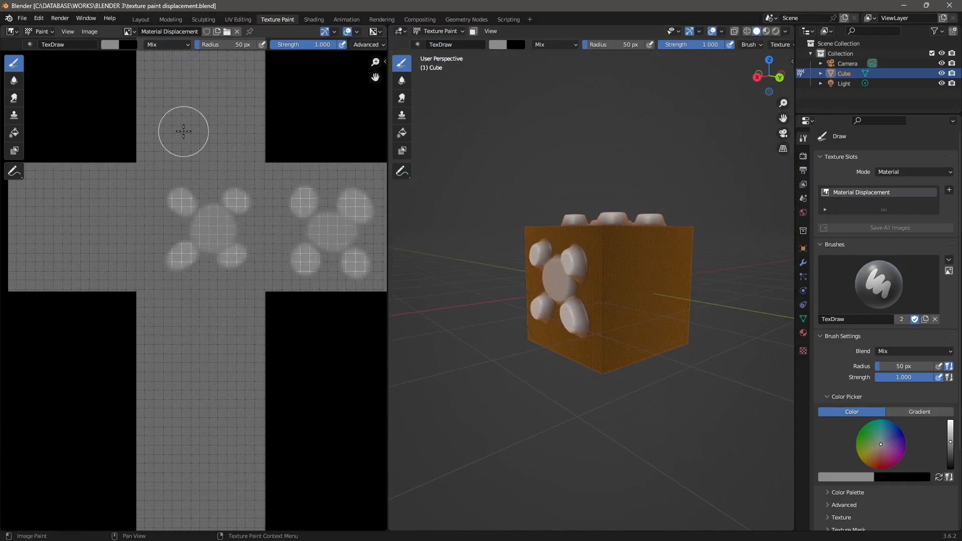
middle_drag(560, 314, 676, 325)
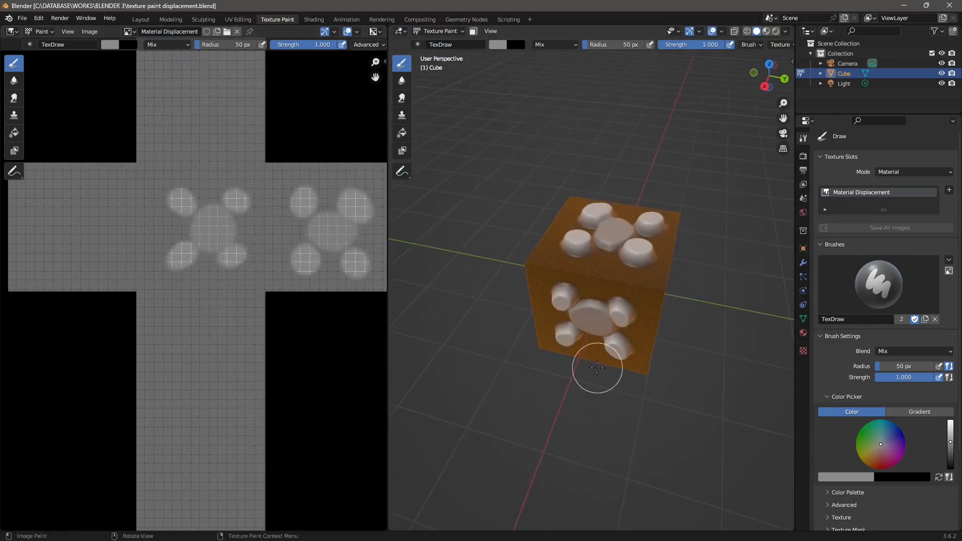
middle_drag(596, 364, 651, 345)
scroll(621, 231, up, 5)
Step: Start a new default scene containing the starting cube
click(23, 21)
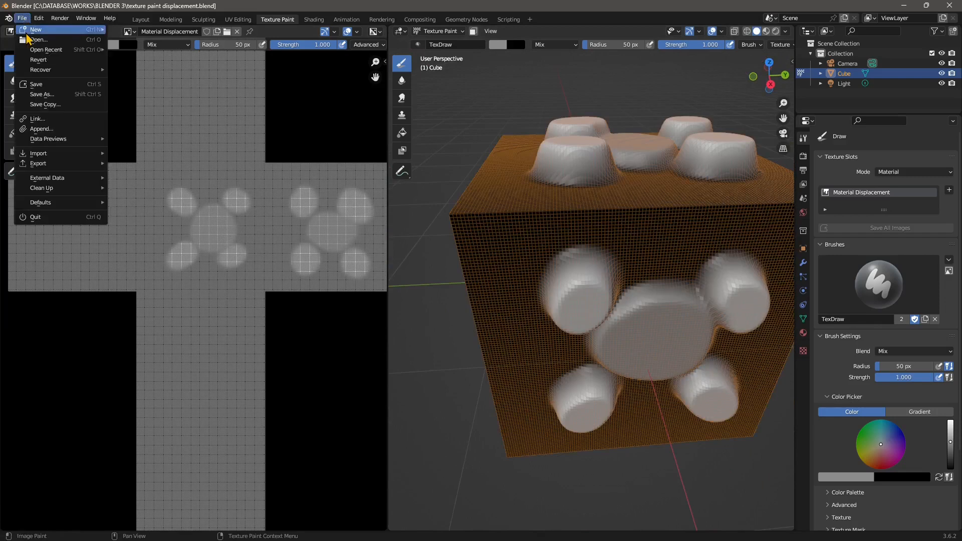
mouse_move(60, 31)
click(143, 38)
scroll(453, 345, up, 5)
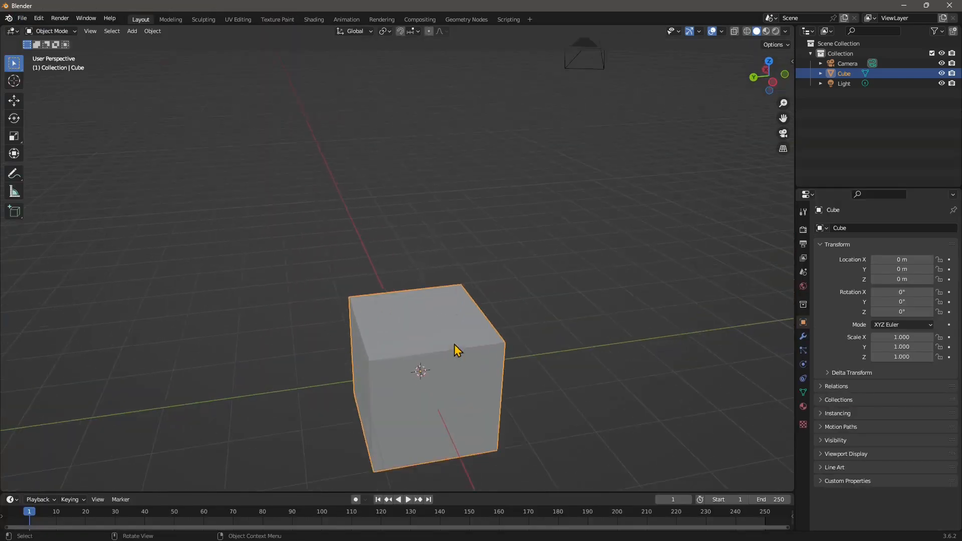
shift+middle_drag(440, 321, 423, 155)
middle_drag(419, 204, 383, 225)
scroll(400, 316, up, 3)
middle_drag(340, 302, 370, 298)
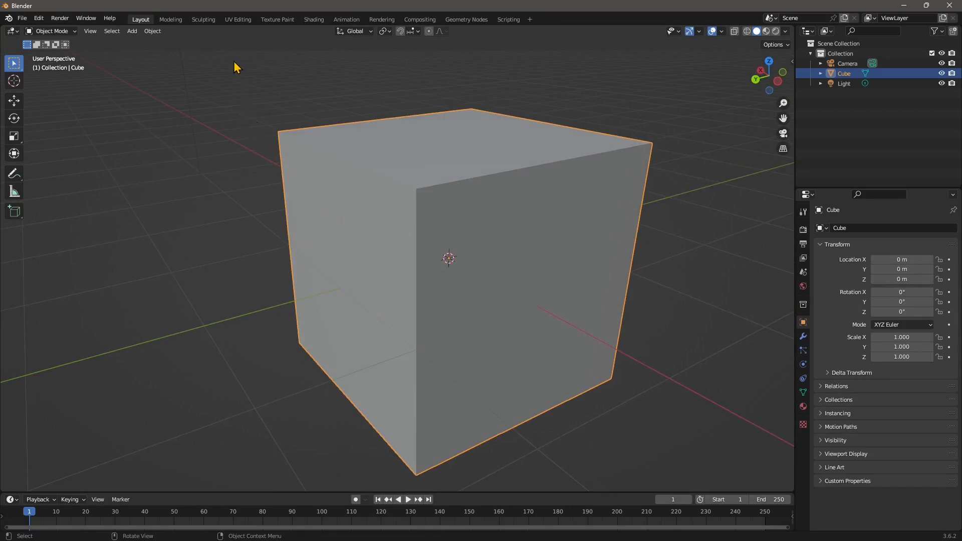
Step: Switch the new scene to the Texture Paint workspace
click(278, 19)
scroll(264, 306, up, 3)
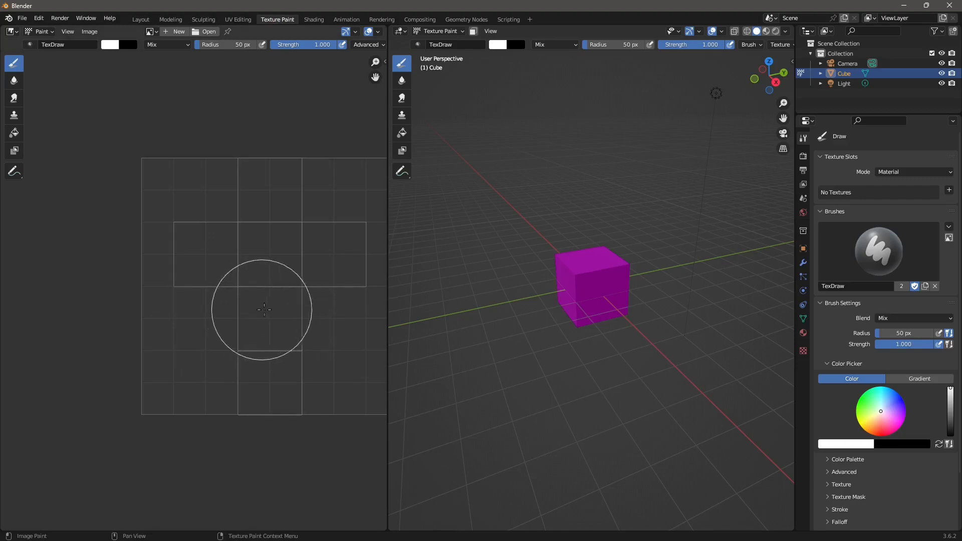
middle_drag(277, 287, 203, 295)
scroll(210, 301, up, 1)
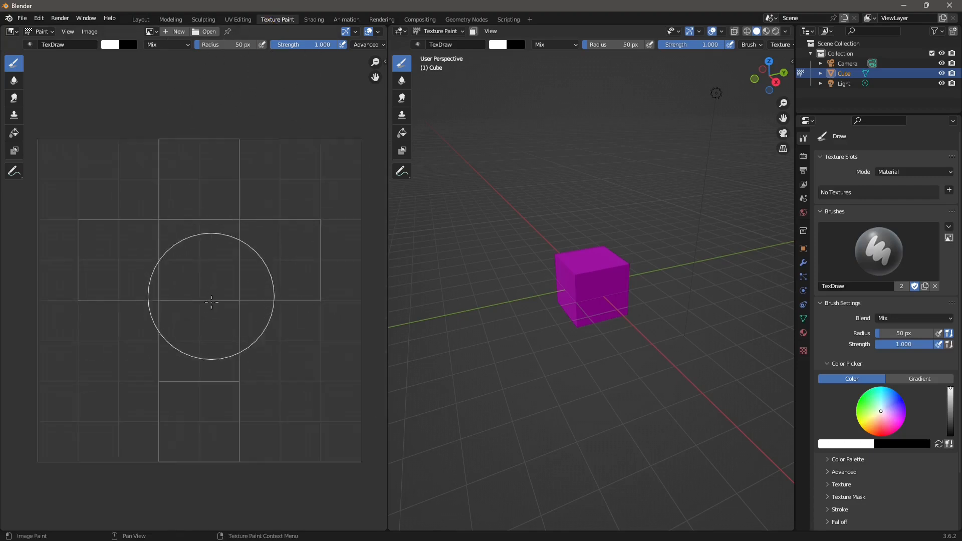
scroll(611, 316, up, 5)
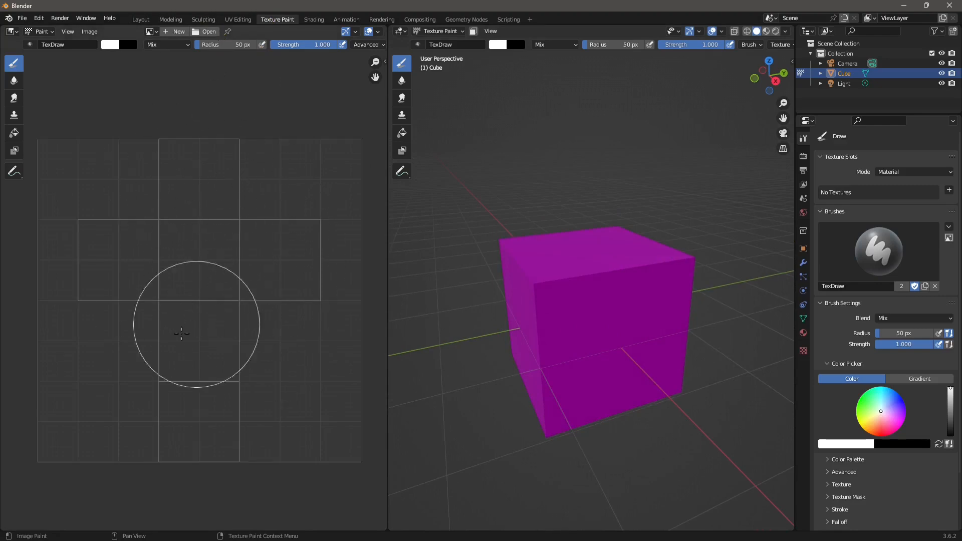
Step: Examine the cube's unwrapped faces in the UV Editing workspace
click(238, 19)
scroll(185, 360, up, 6)
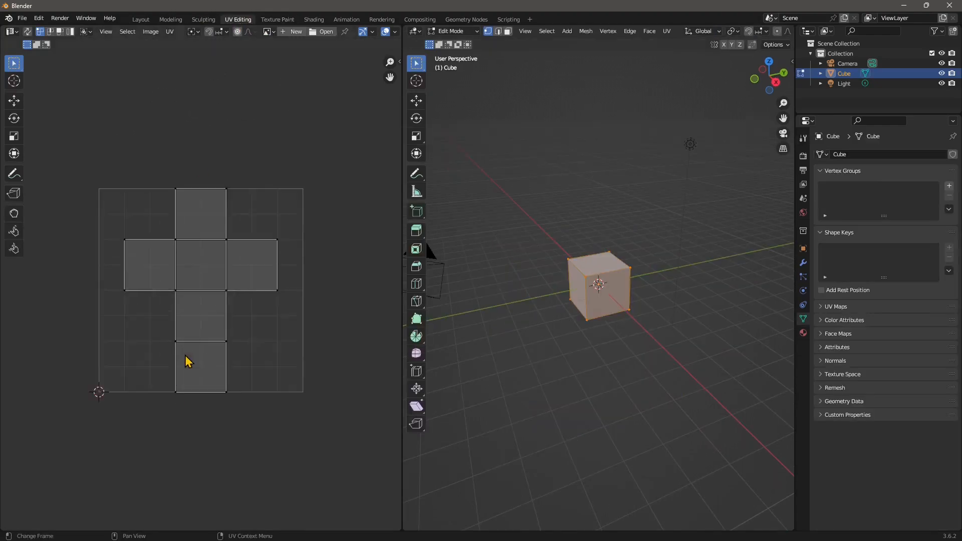
scroll(191, 304, down, 2)
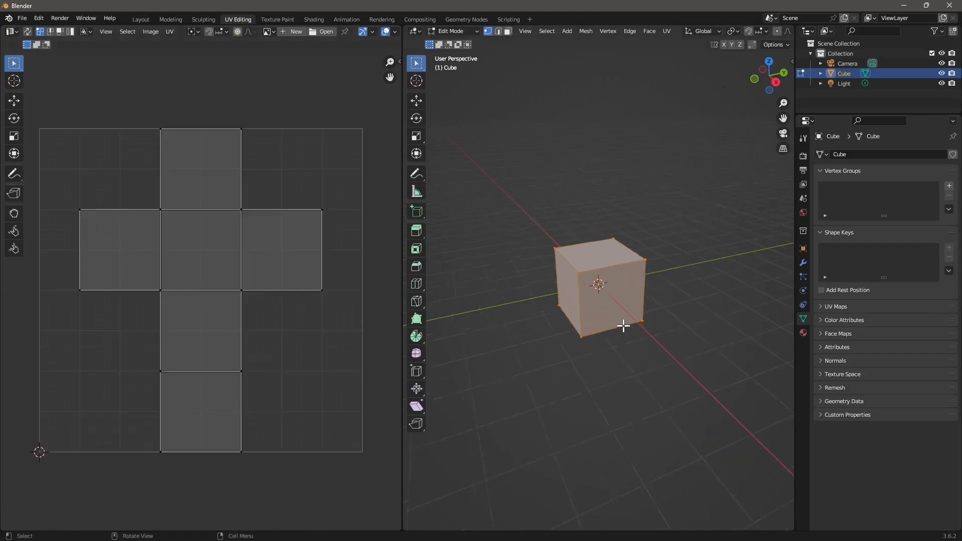
scroll(591, 328, up, 4)
middle_drag(565, 332, 597, 361)
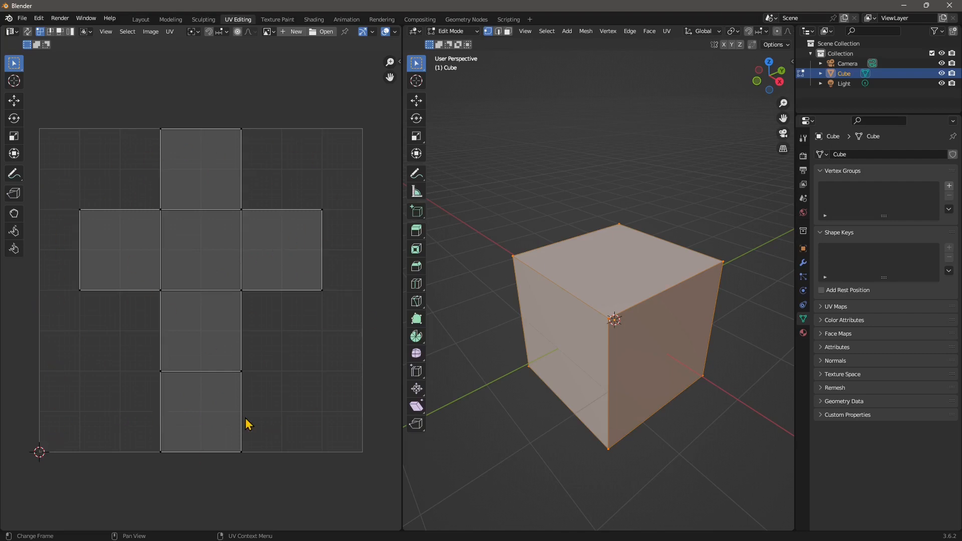
middle_drag(606, 378, 624, 390)
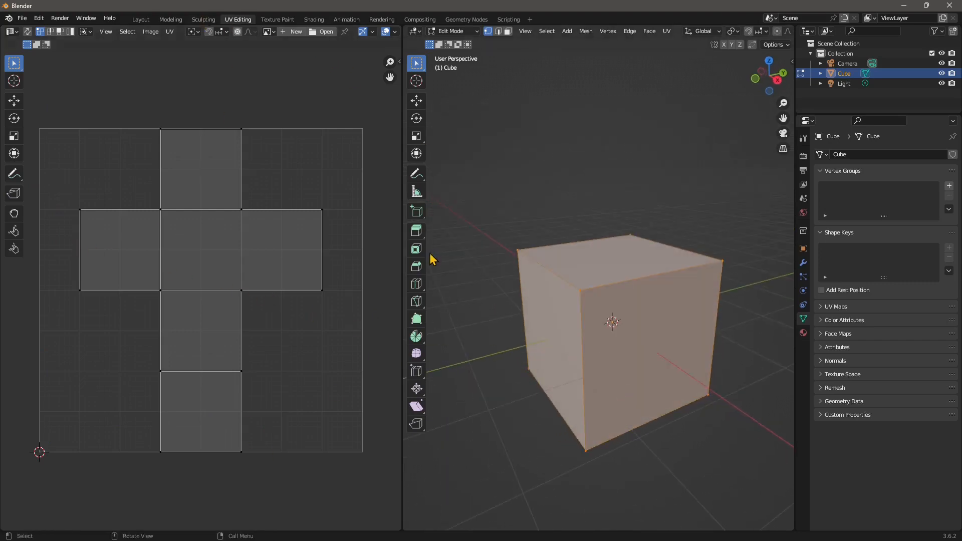
Step: Return to the Texture Paint workspace and set up a Displacement texture slot named Custom Displacement
click(269, 19)
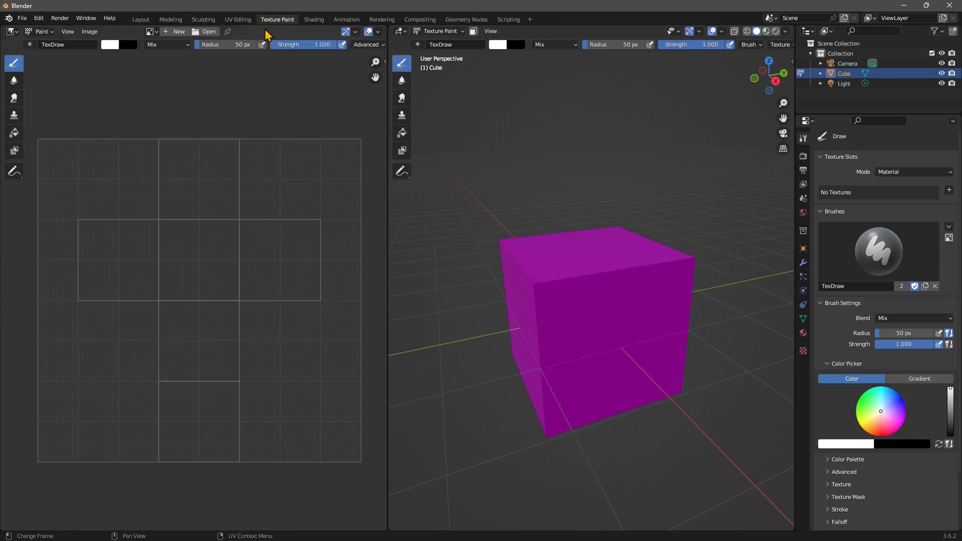
scroll(607, 344, up, 2)
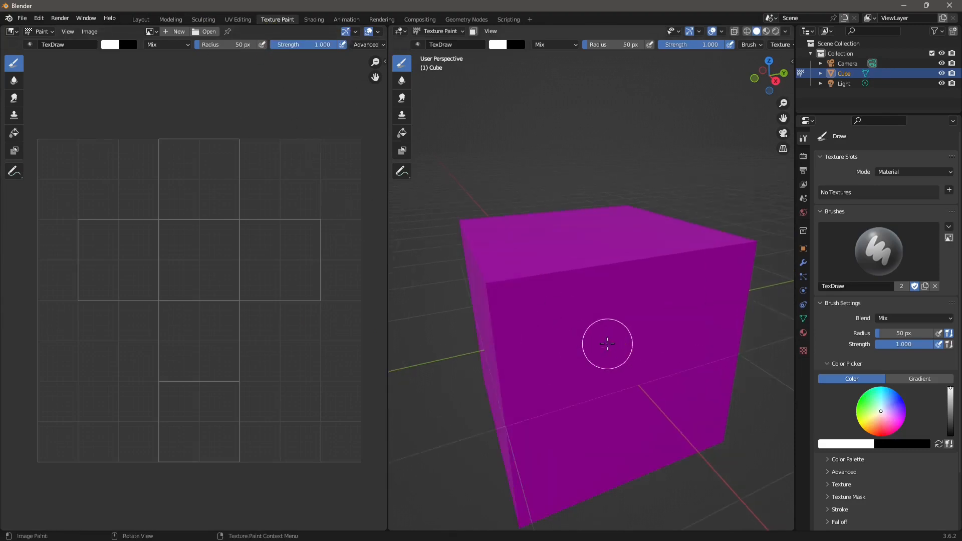
middle_drag(608, 344, 488, 351)
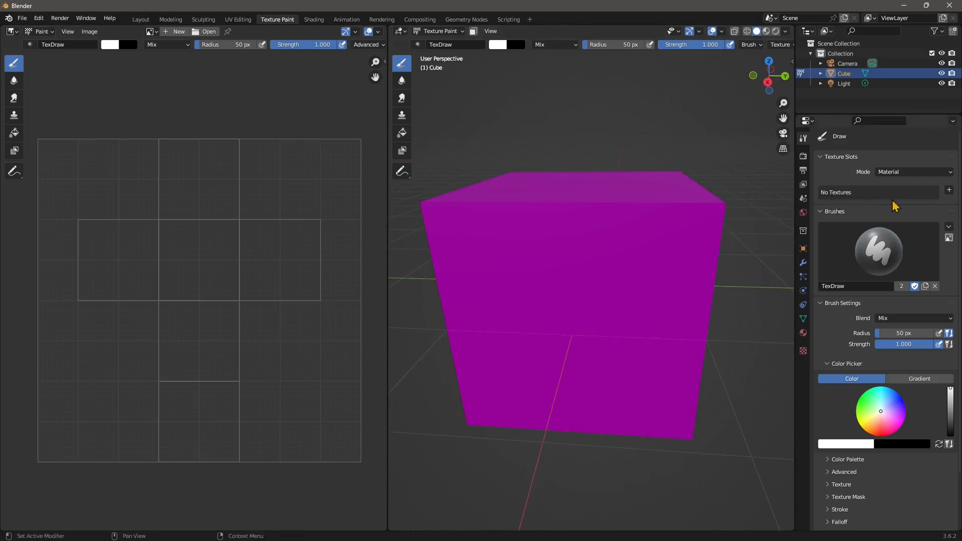
click(948, 191)
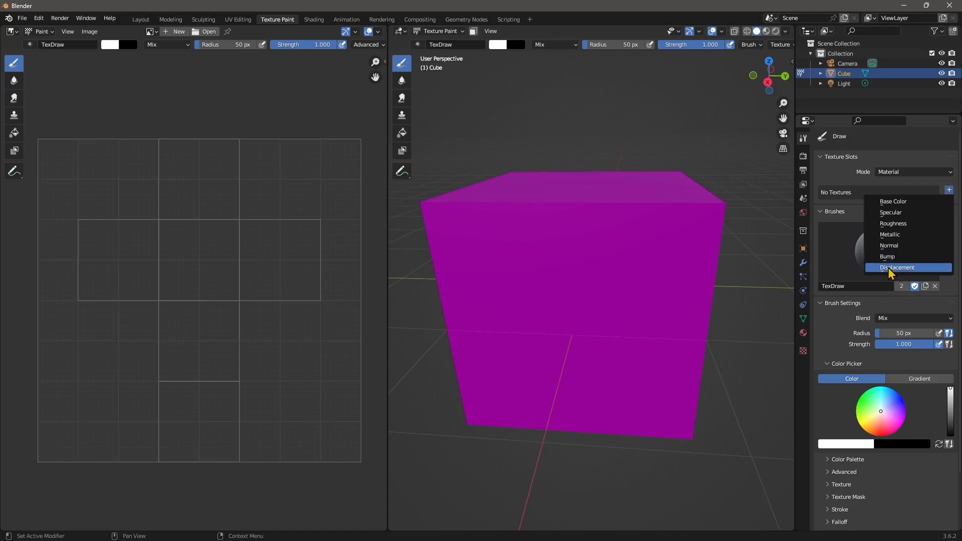
click(890, 268)
mouse_move(885, 273)
mouse_down()
mouse_move(597, 111)
mouse_move(581, 155)
mouse_move(583, 205)
mouse_up()
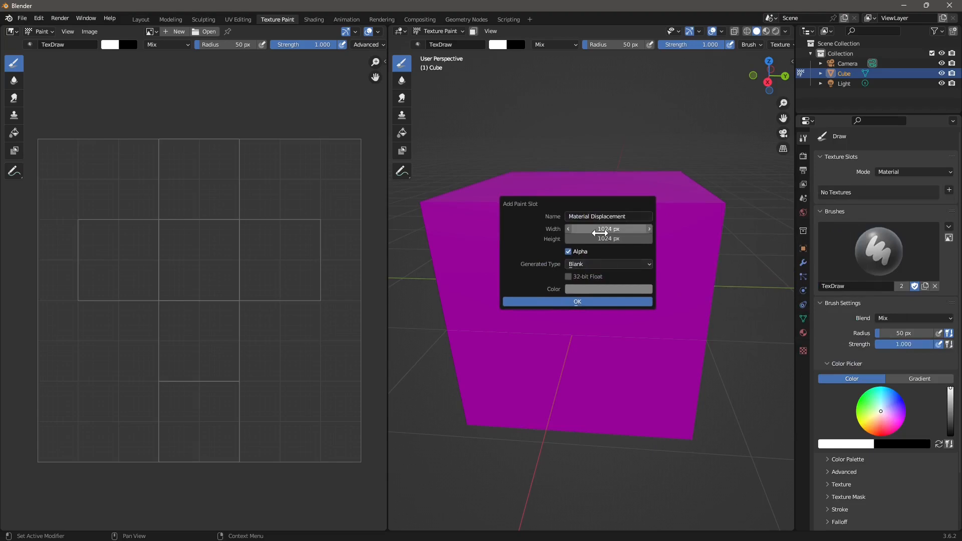
double_click(578, 217)
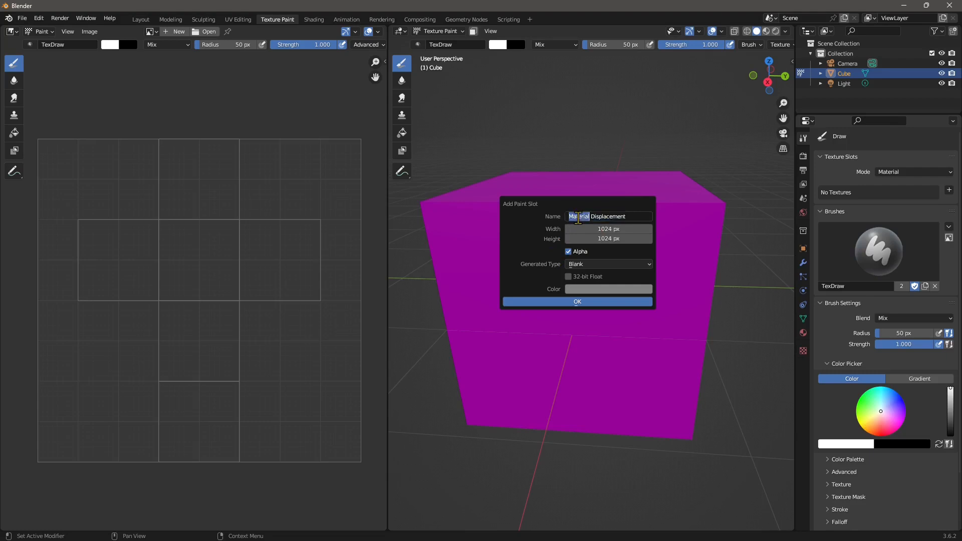
text(Custom)
Step: Disable Alpha for the Blank image, darken its fill color to dark grey and create the paint slot
click(573, 255)
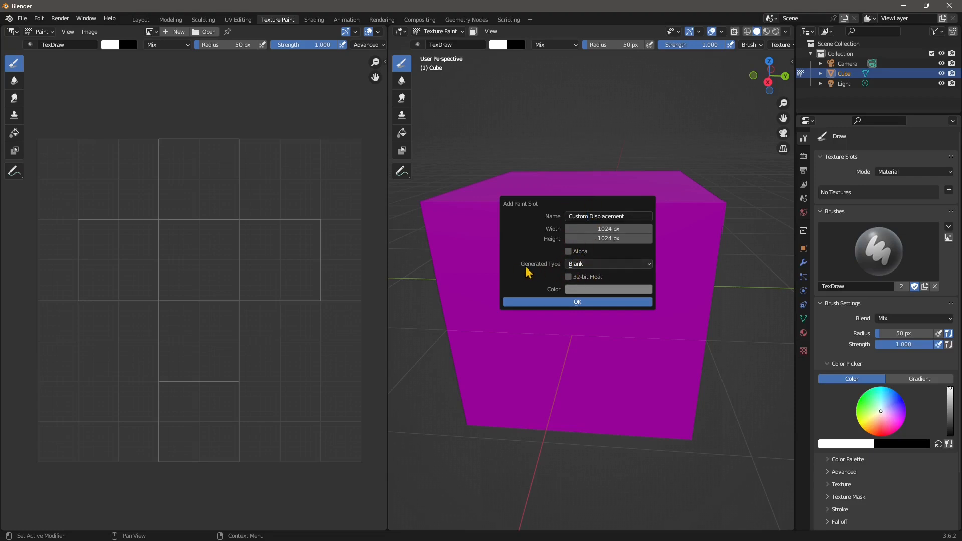
click(576, 265)
click(576, 290)
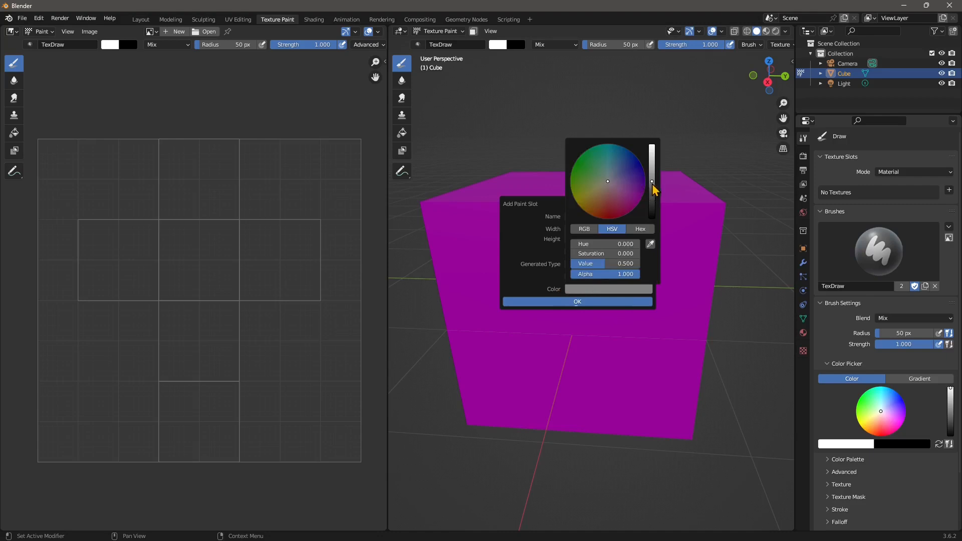
drag(652, 184, 652, 208)
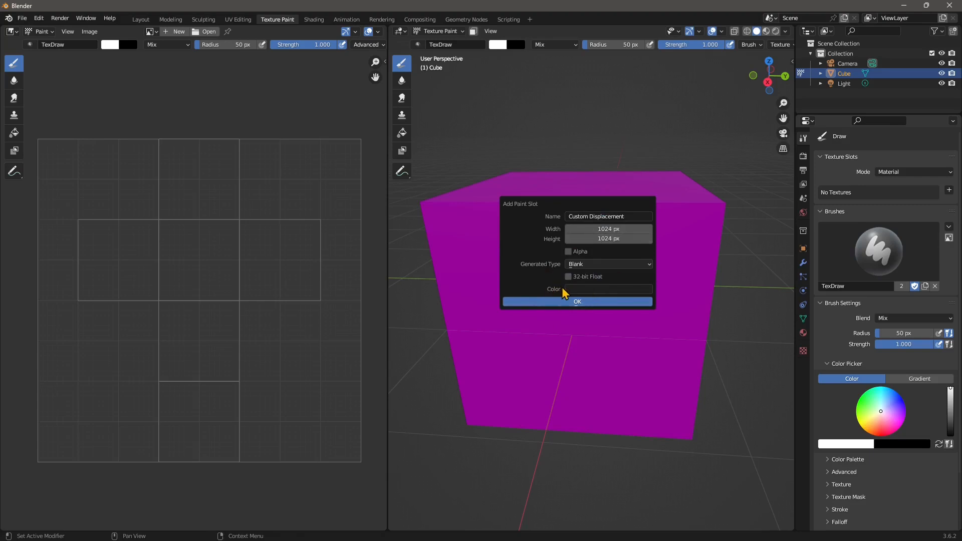
click(566, 301)
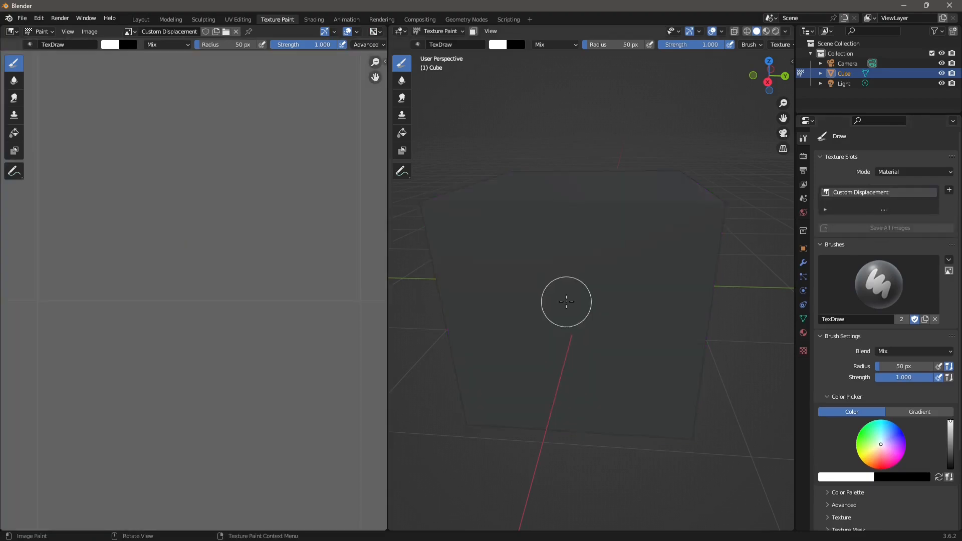
Step: Set the paint brush radius to 34 px
mouse_move(566, 301)
middle_down()
mouse_move(441, 358)
mouse_move(577, 255)
middle_up()
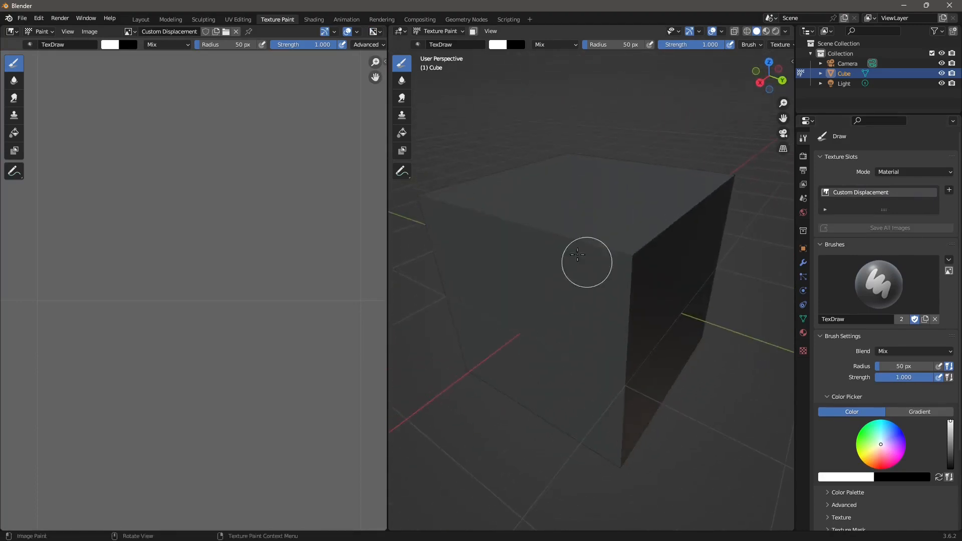
scroll(200, 328, down, 5)
scroll(188, 298, up, 2)
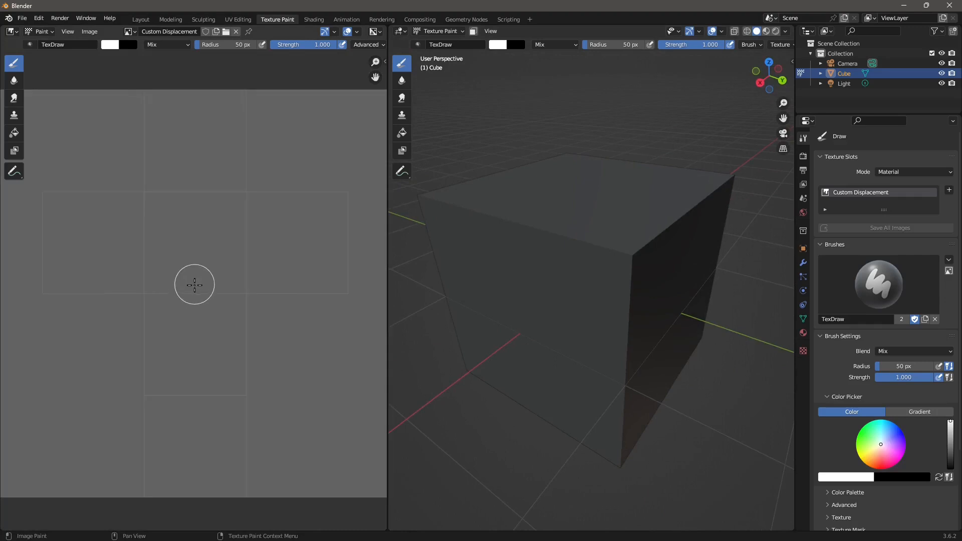
scroll(188, 305, up, 5)
scroll(183, 329, down, 8)
scroll(182, 327, up, 3)
scroll(151, 175, down, 2)
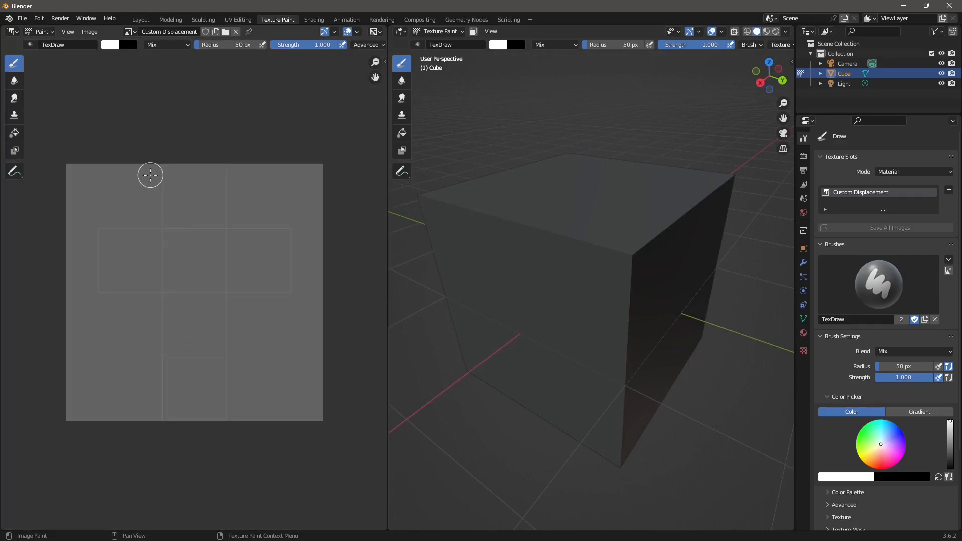
scroll(150, 175, up, 1)
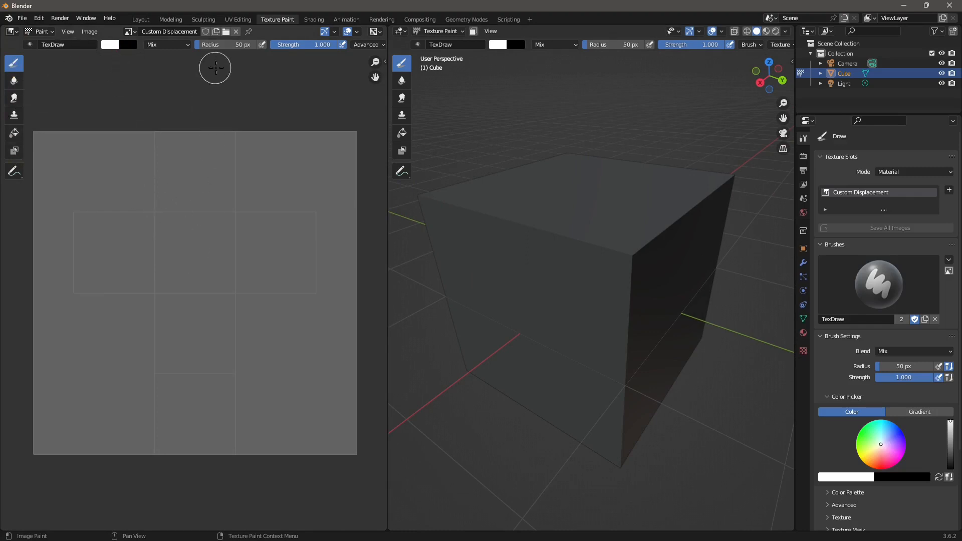
drag(203, 52, 190, 52)
Step: Inspect the brush's falloff curve and the remaining brush options in the image editor
scroll(173, 253, up, 3)
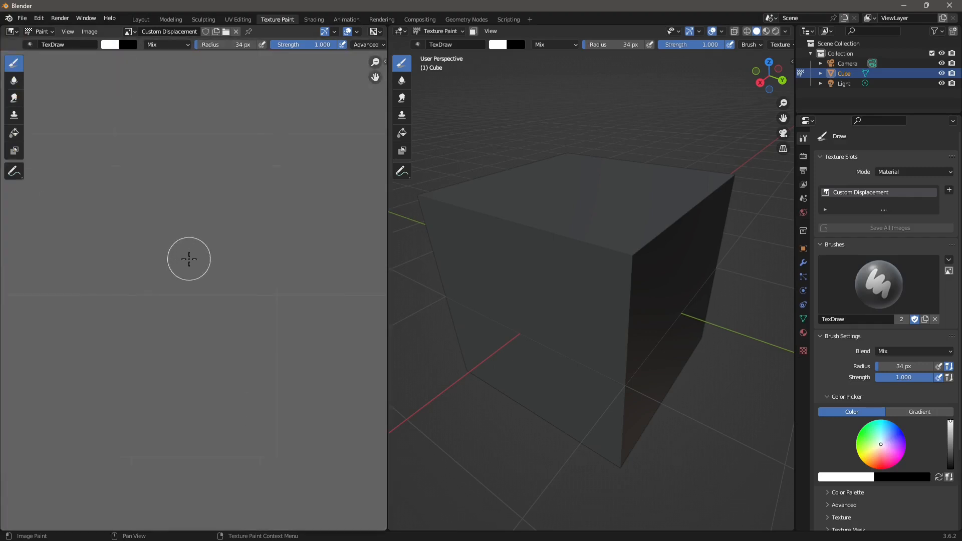
scroll(182, 223, down, 1)
middle_drag(361, 44, 227, 45)
click(303, 47)
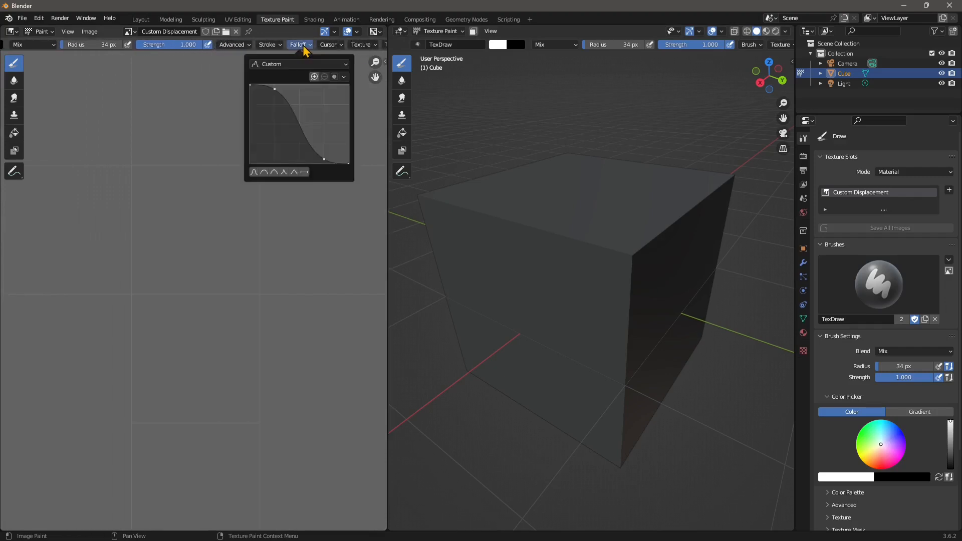
click(303, 47)
middle_drag(288, 46, 217, 46)
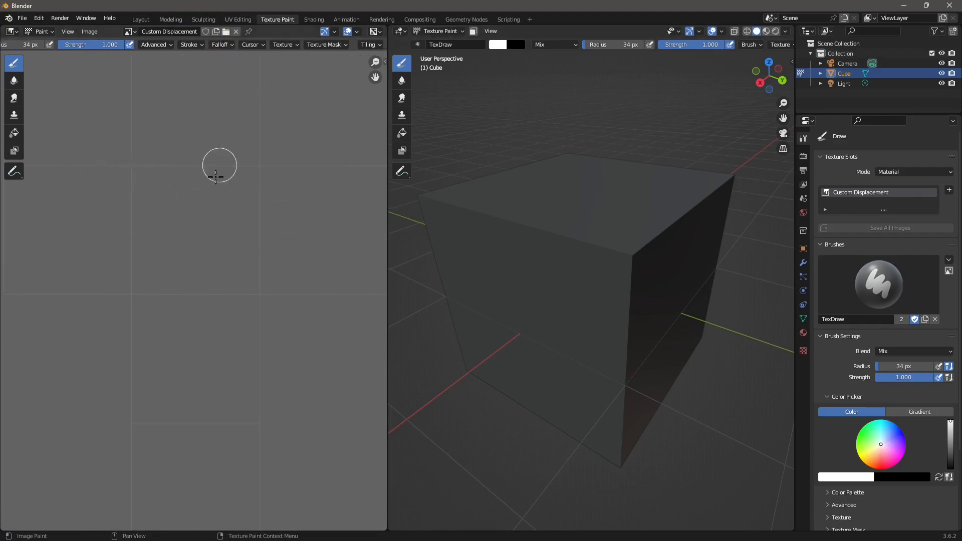
Step: Paint two crossing white strokes forming an X on the central square of the cube's UV layout
drag(151, 188, 237, 275)
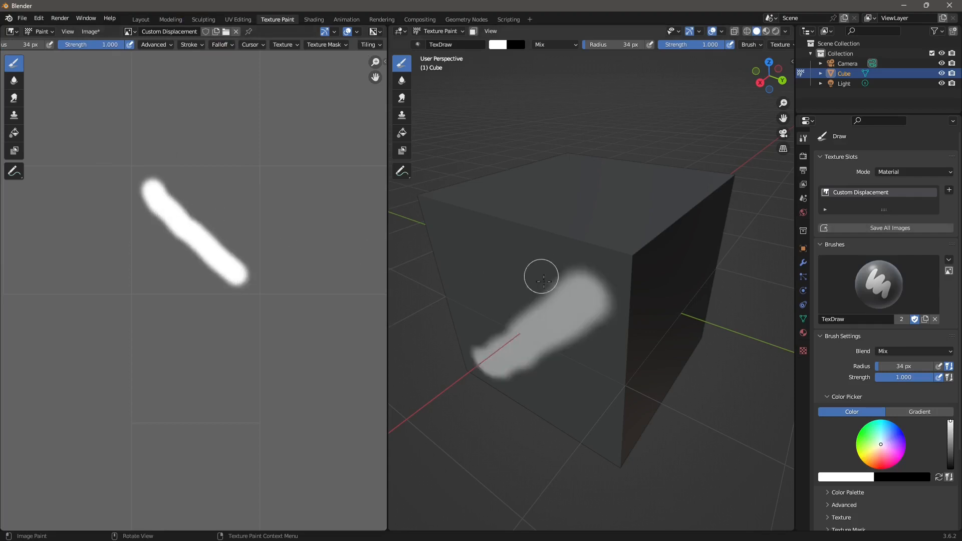
mouse_move(141, 279)
mouse_down()
mouse_move(151, 284)
mouse_move(184, 230)
mouse_move(243, 185)
mouse_up()
middle_drag(539, 293, 540, 357)
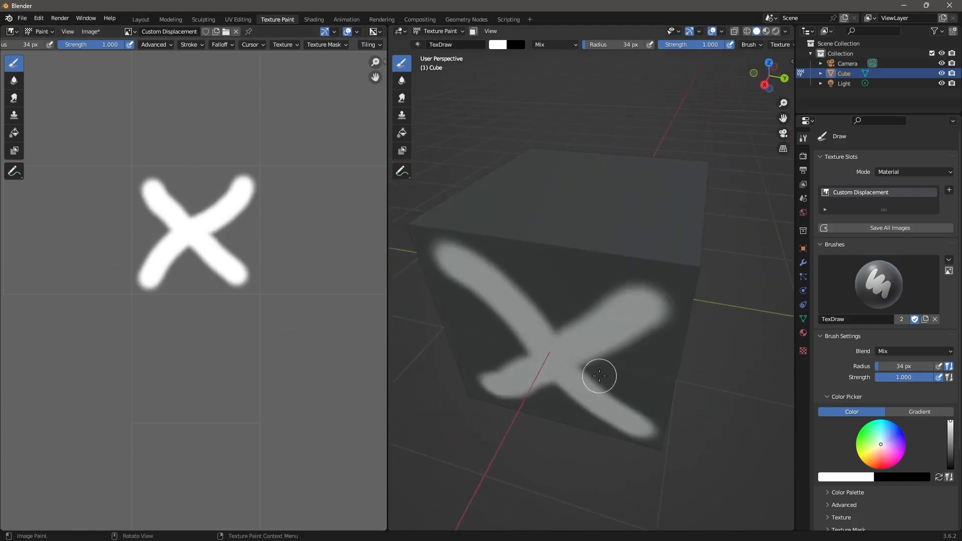
middle_drag(599, 376, 603, 185)
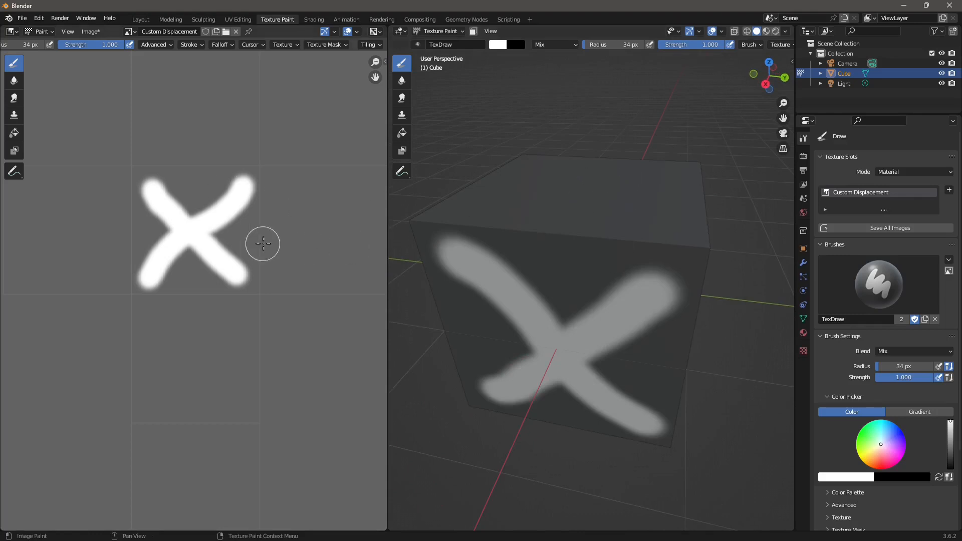
Step: Paint a white plus on the UV square above the X and four white dots on the square left of it
scroll(219, 287, down, 2)
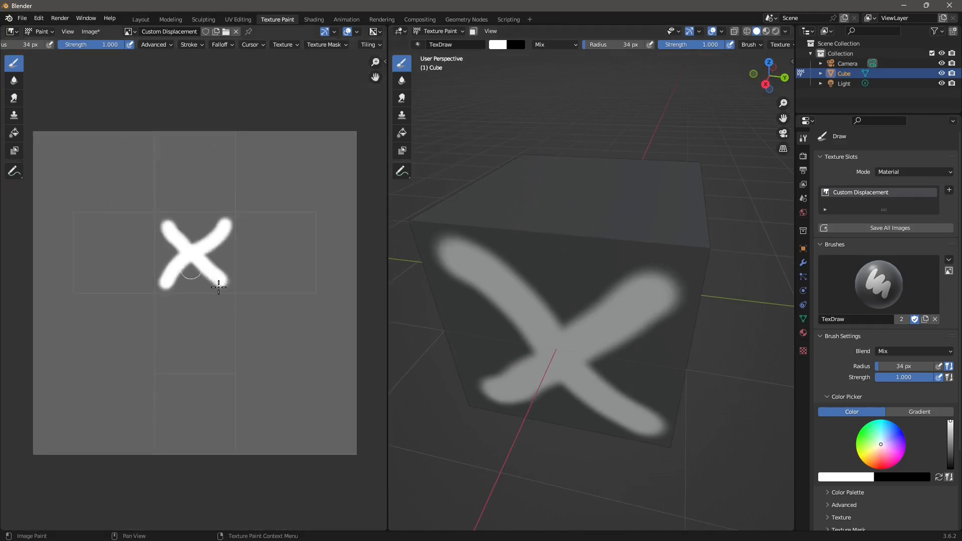
mouse_move(605, 375)
middle_down()
mouse_move(562, 349)
mouse_move(595, 388)
middle_up()
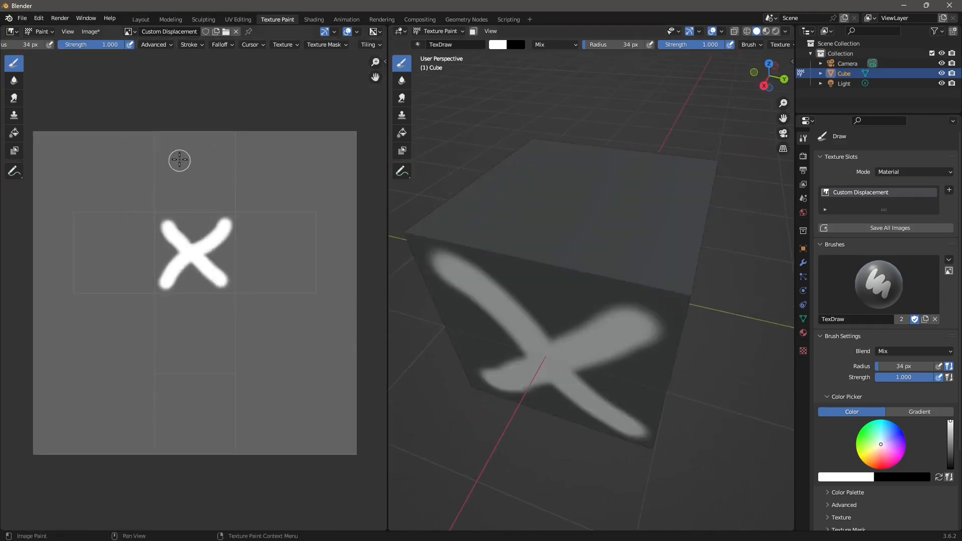
mouse_move(189, 151)
mouse_down()
mouse_move(189, 199)
mouse_move(203, 175)
mouse_up()
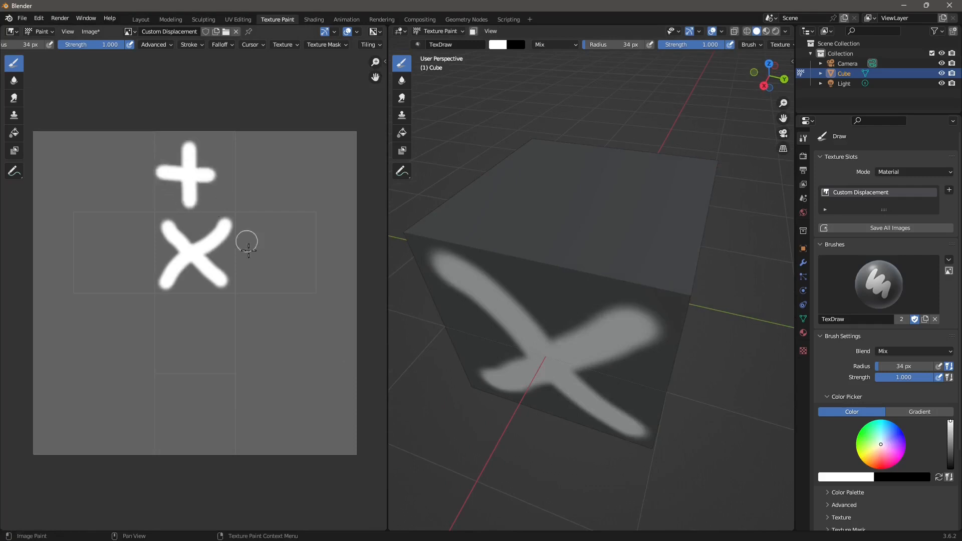
click(95, 232)
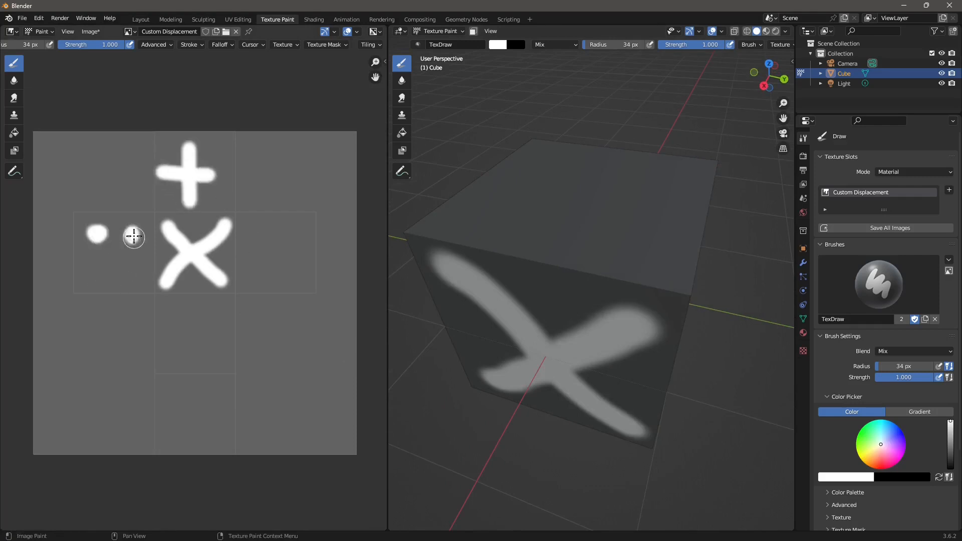
drag(132, 266, 131, 273)
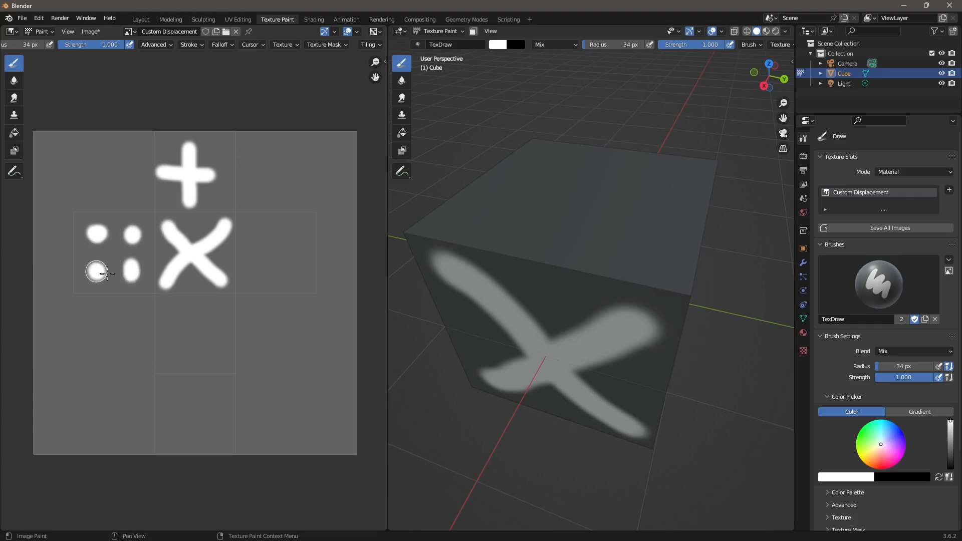
Step: Paint a white ring on the UV square right of the X and a white squiggle on the square below it
mouse_move(280, 233)
mouse_down()
mouse_move(258, 276)
mouse_move(283, 232)
mouse_move(275, 226)
mouse_up()
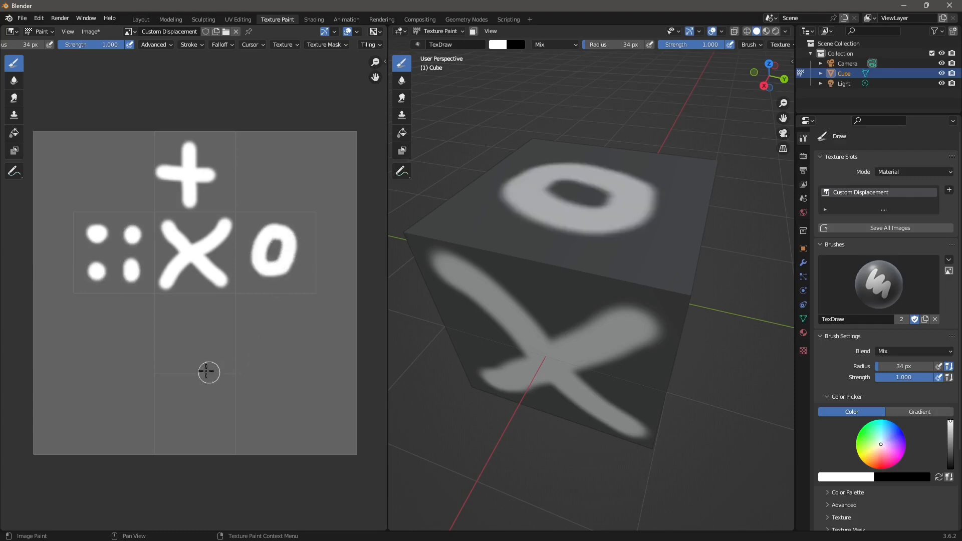
mouse_move(454, 264)
middle_down()
mouse_move(456, 254)
mouse_move(416, 251)
mouse_move(438, 257)
middle_up()
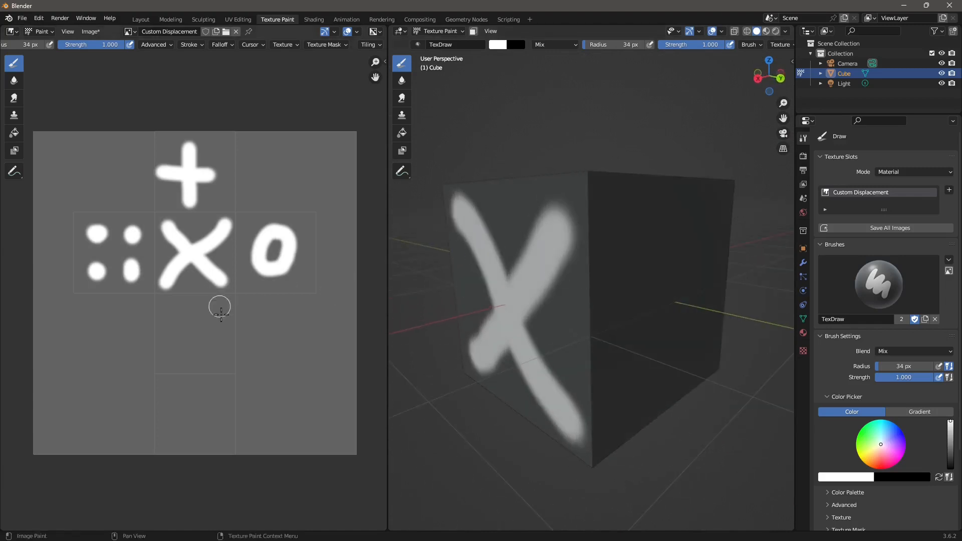
scroll(209, 369, up, 2)
mouse_move(151, 320)
mouse_down()
mouse_move(217, 348)
mouse_move(232, 391)
mouse_up()
middle_drag(551, 341, 584, 333)
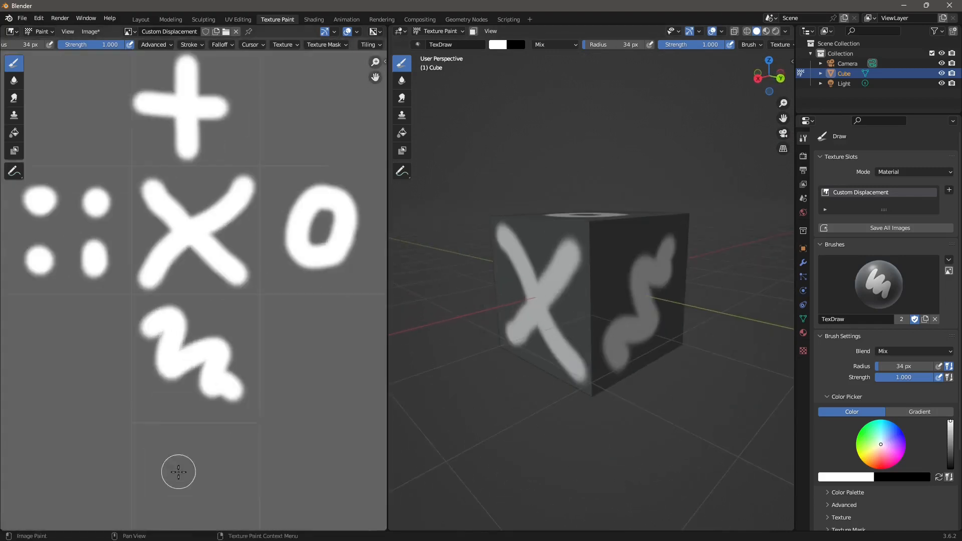
Step: Paint three parallel vertical white stripes on the lowest square of the cube's UV layout
mouse_move(215, 468)
middle_down()
mouse_move(241, 349)
mouse_move(189, 399)
middle_up()
drag(146, 341, 145, 429)
drag(181, 341, 181, 425)
drag(220, 343, 223, 425)
mouse_move(543, 307)
middle_down()
mouse_move(672, 369)
mouse_move(491, 318)
middle_up()
scroll(230, 326, down, 4)
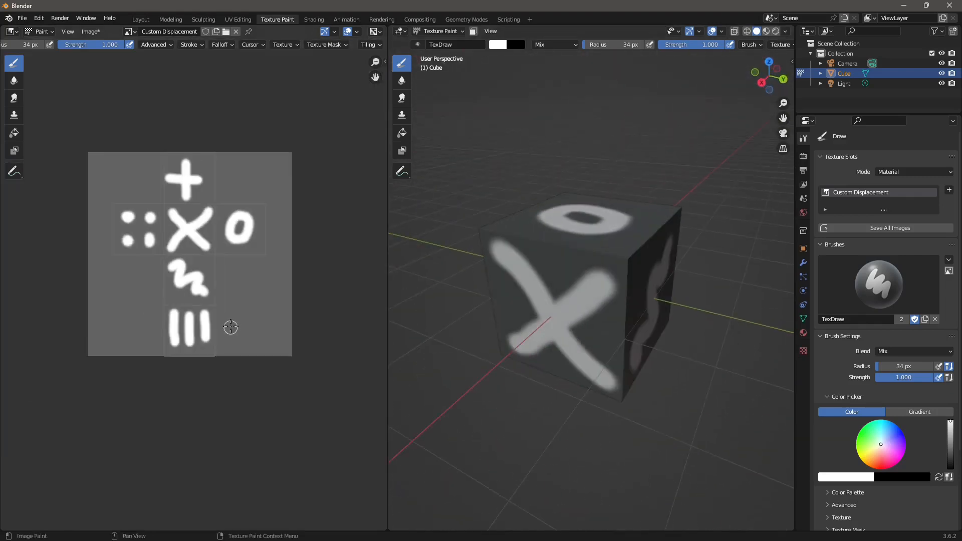
scroll(227, 271, up, 2)
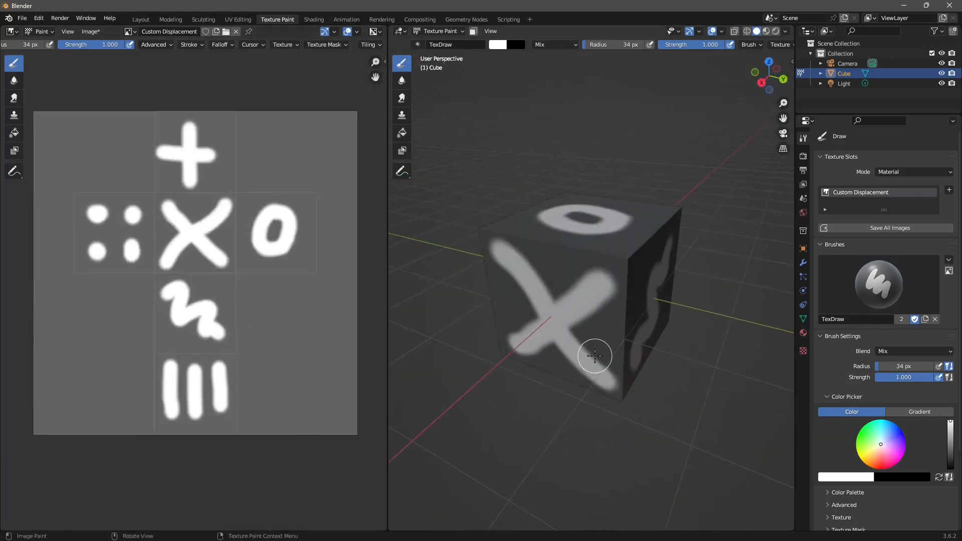
middle_drag(595, 354, 549, 319)
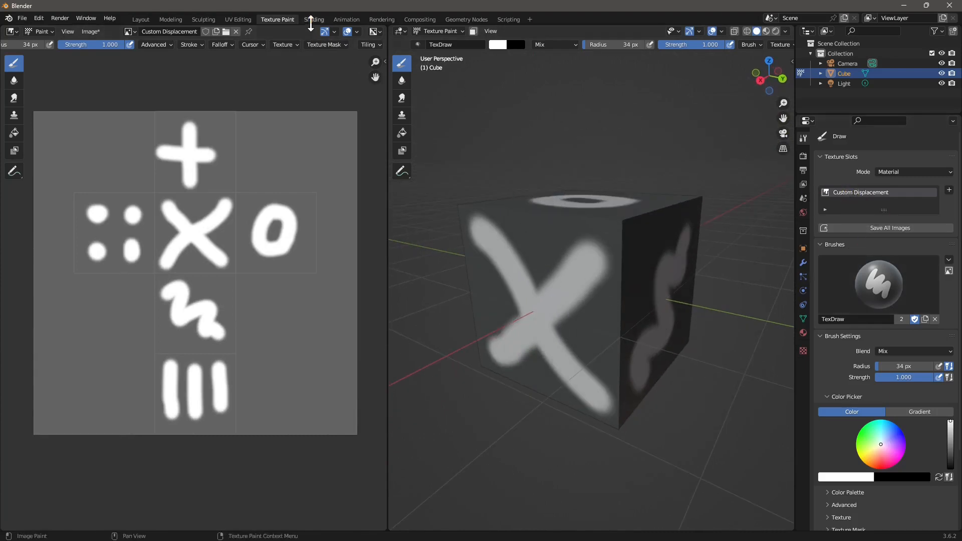
Step: Open the Shading workspace and spread out the overlapping Material Output and Custom Displacement nodes
click(314, 20)
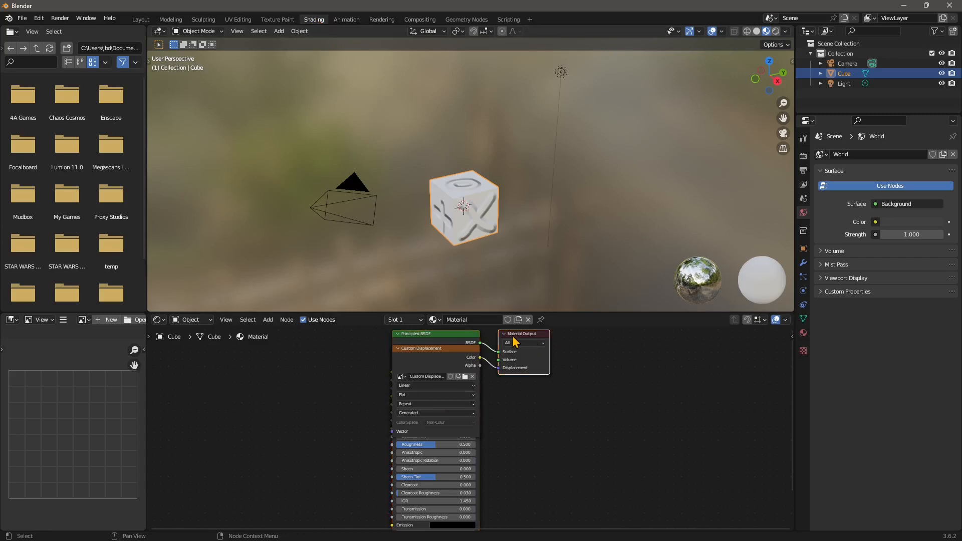
drag(514, 335, 624, 356)
drag(414, 356, 515, 416)
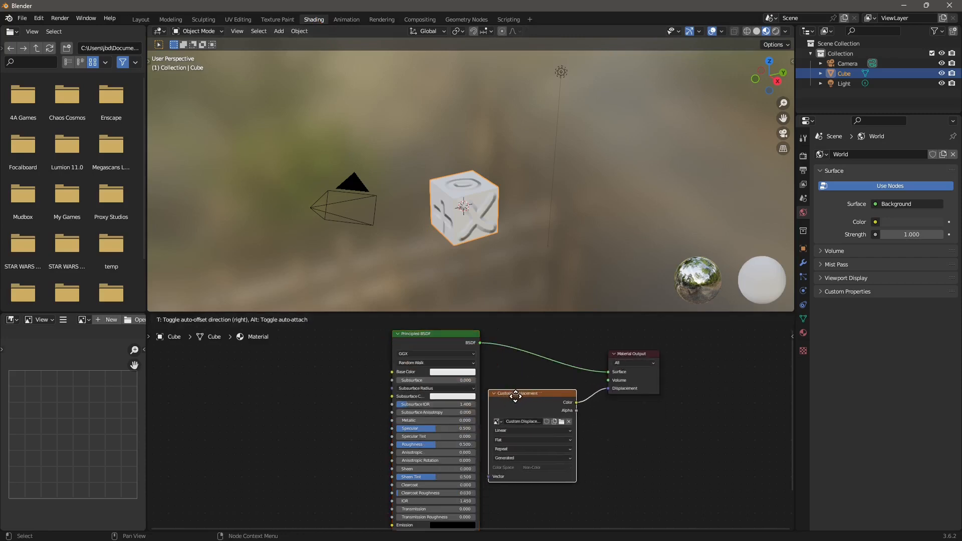
drag(622, 360, 641, 351)
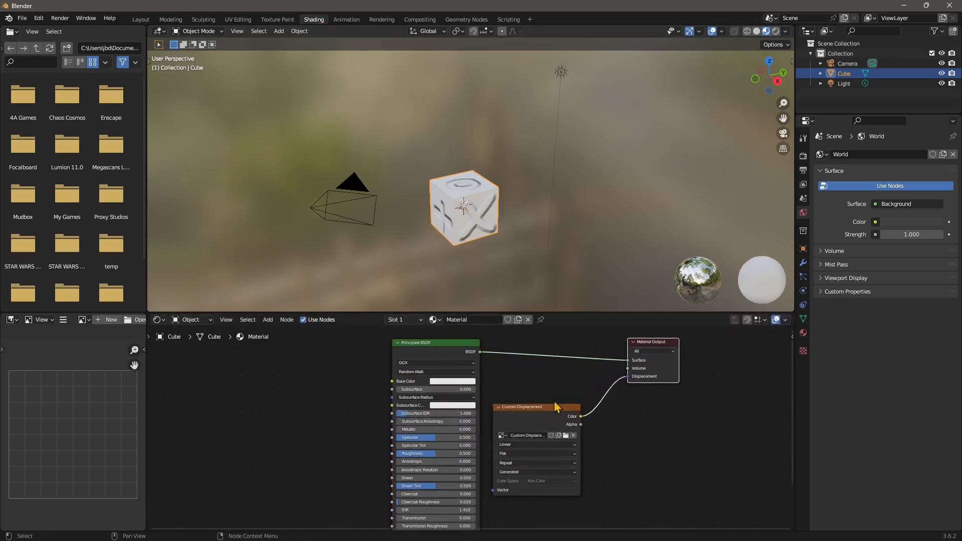
drag(556, 407, 571, 386)
scroll(608, 414, up, 1)
scroll(626, 419, up, 2)
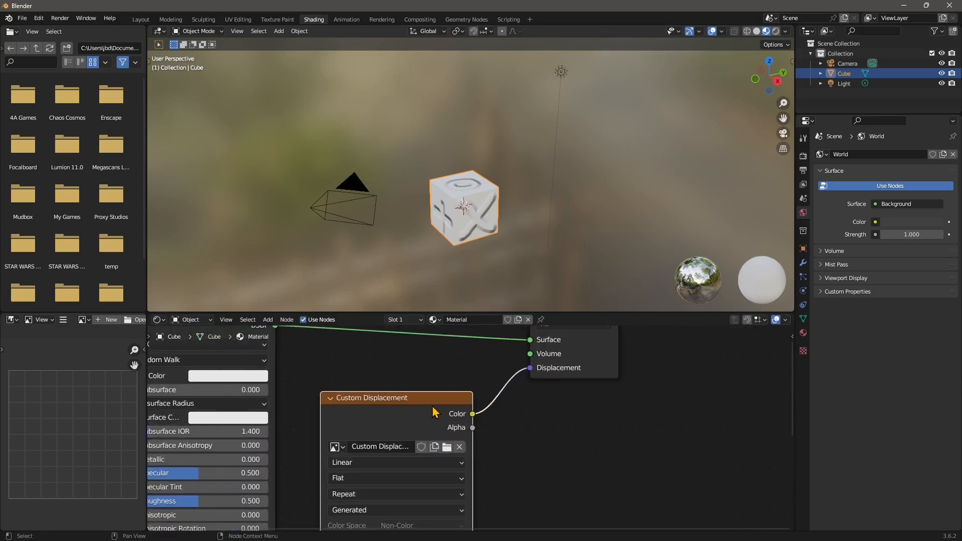
drag(434, 412, 432, 390)
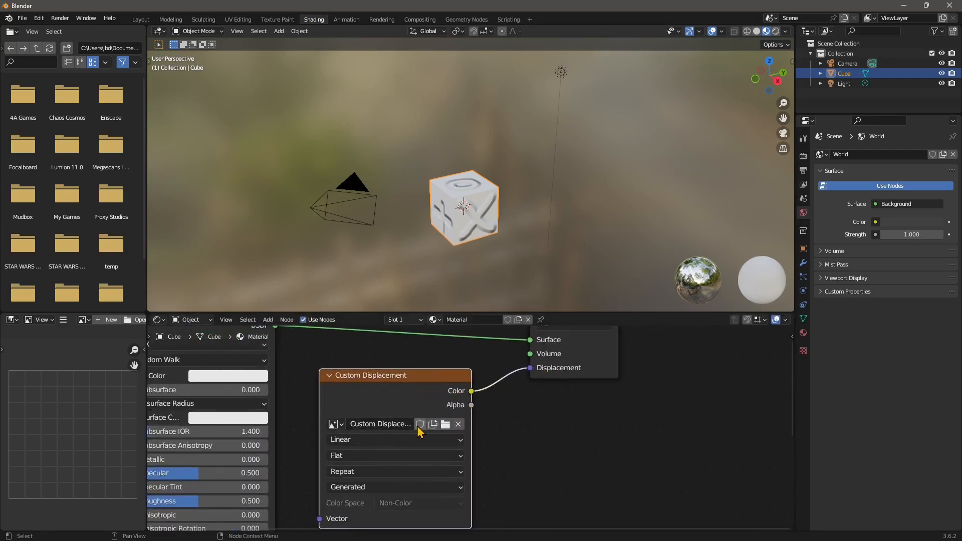
Step: Inspect the painted relief on the cube's faces and switch the viewport to Rendered shading
scroll(473, 231, up, 5)
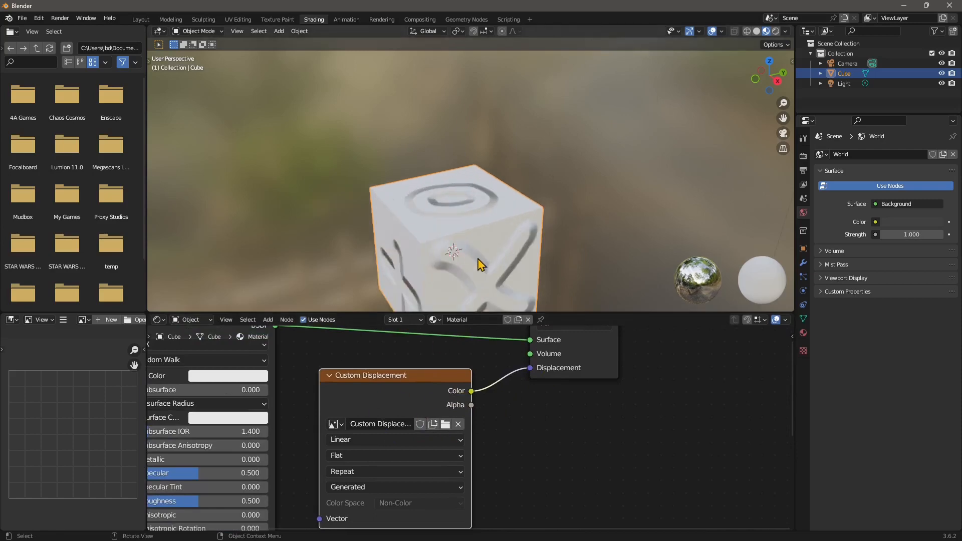
middle_drag(481, 262, 508, 274)
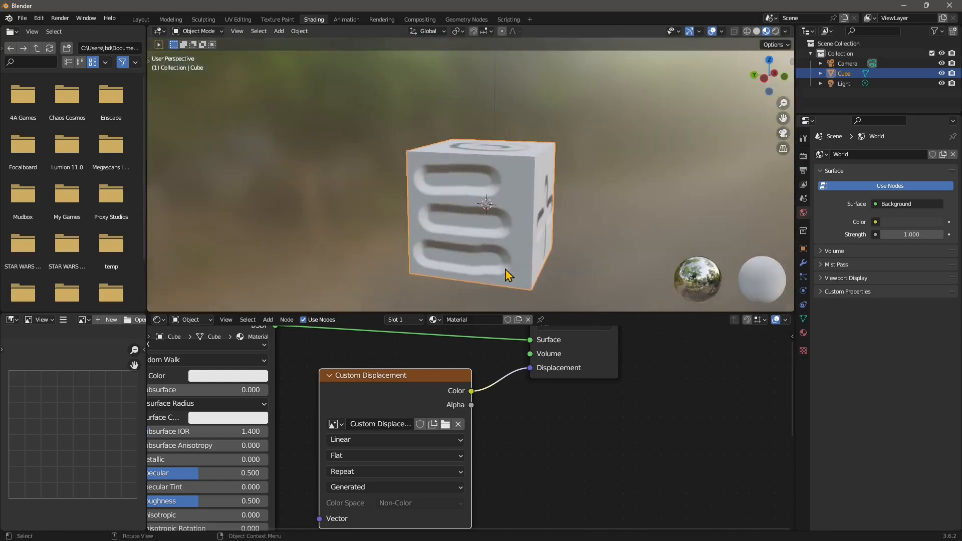
middle_drag(496, 173, 551, 150)
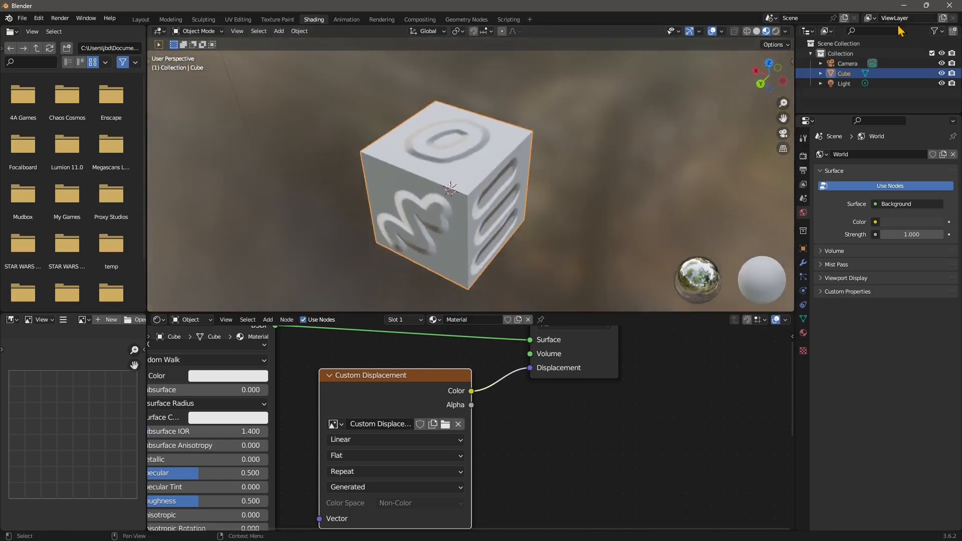
click(775, 31)
mouse_move(497, 209)
middle_down()
mouse_move(558, 227)
mouse_move(671, 210)
middle_up()
scroll(468, 180, down, 6)
middle_drag(426, 146, 457, 210)
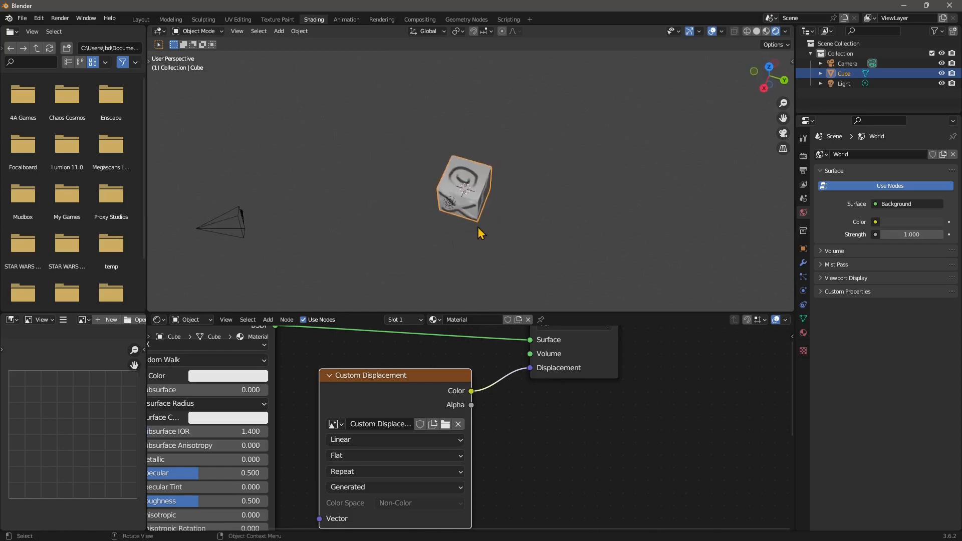
Step: Select the light and switch to the Layout workspace with both the light and the cube in view
click(449, 207)
key(g)
middle_drag(398, 243, 443, 233)
click(141, 19)
middle_drag(327, 176, 710, 129)
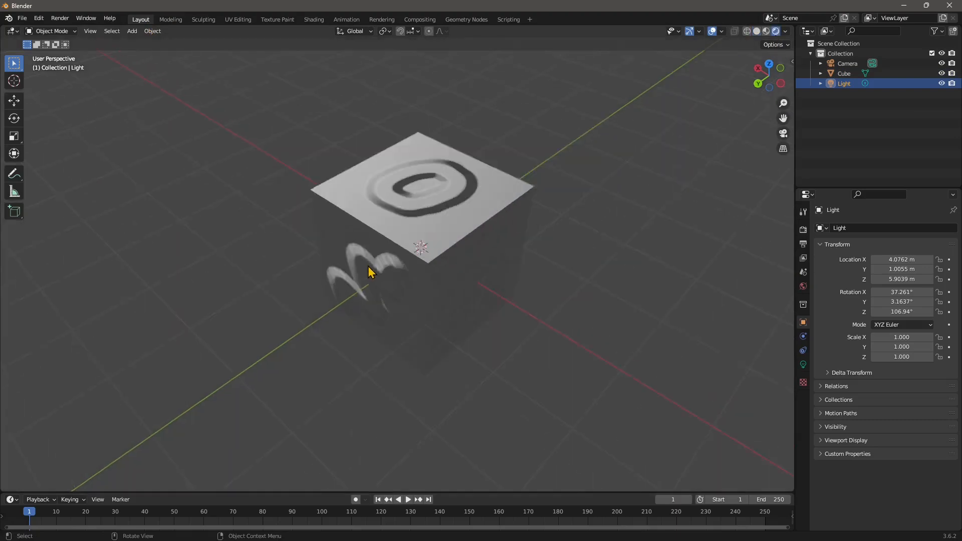
scroll(368, 270, down, 6)
middle_drag(368, 270, 274, 210)
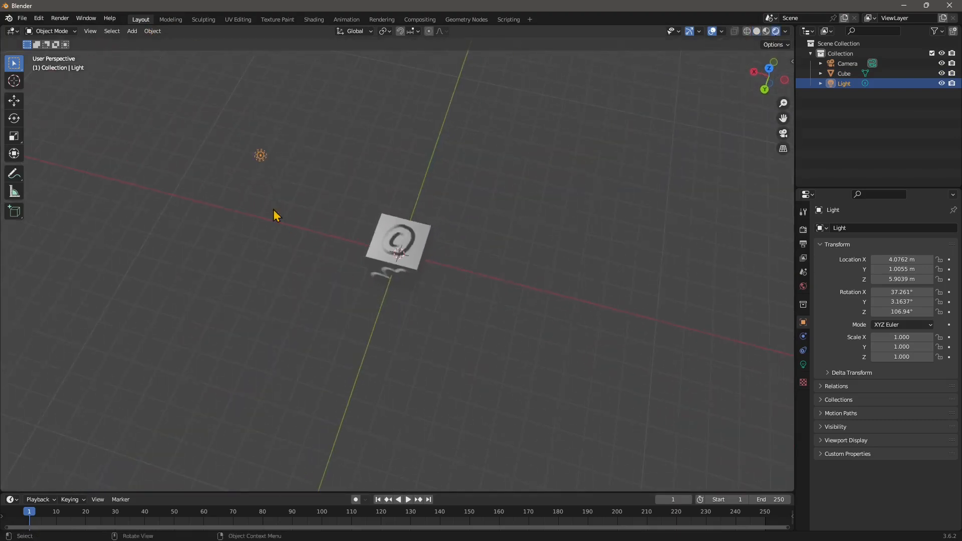
Step: Move the light horizontally to the other side of the cube, at about X -4.38 m and Y 4.48 m
click(13, 100)
drag(226, 146, 474, 201)
middle_drag(456, 277, 412, 202)
drag(414, 145, 341, 177)
middle_drag(341, 176, 530, 280)
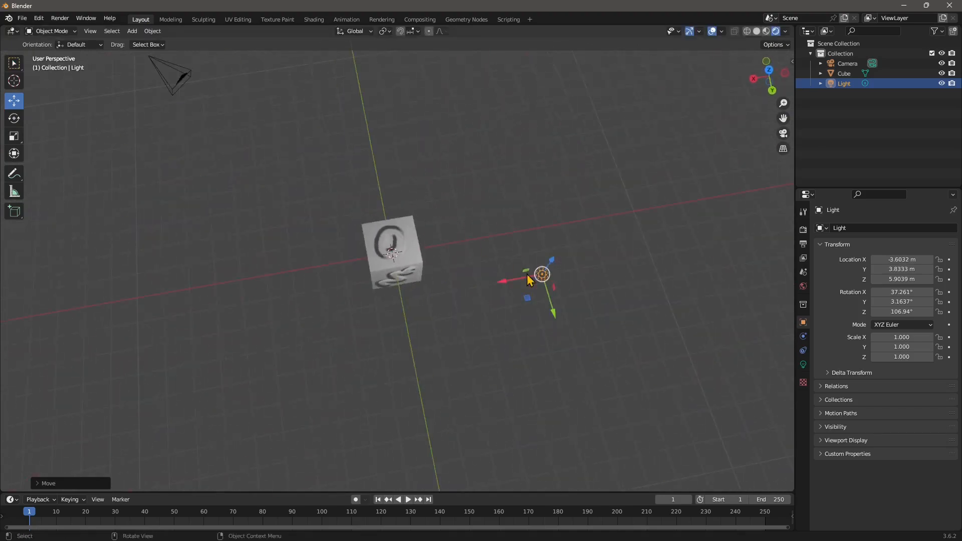
drag(529, 299, 513, 356)
middle_drag(514, 356, 391, 341)
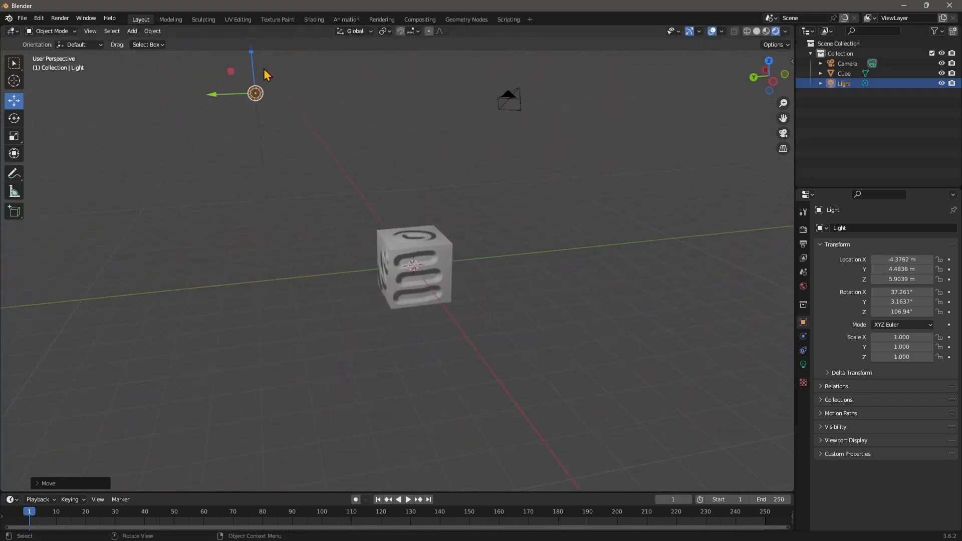
Step: Lower the light along Z to a height of about 3.73 m
drag(266, 73, 271, 238)
middle_drag(270, 238, 401, 266)
scroll(393, 273, up, 3)
scroll(345, 237, down, 5)
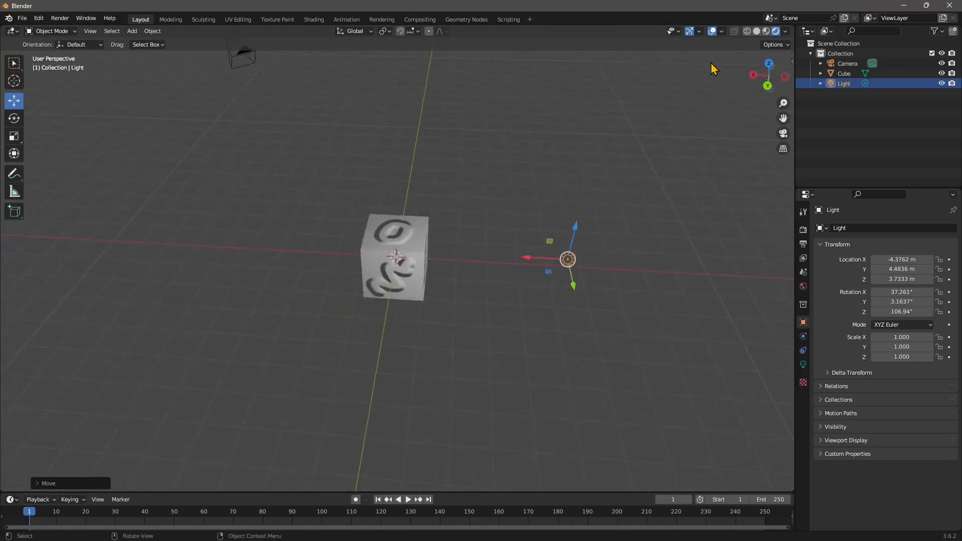
Step: Examine the relit relief on the cube in the Shading workspace
click(307, 19)
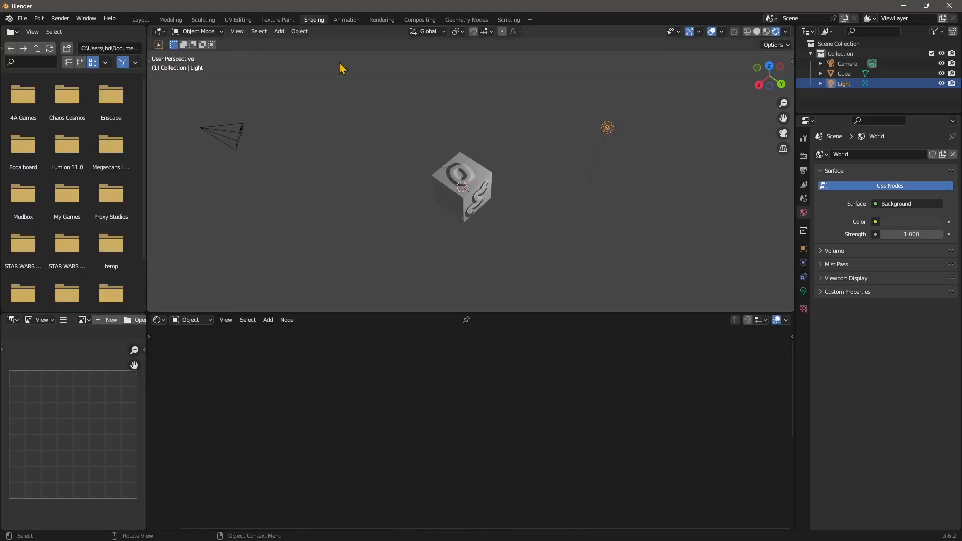
scroll(465, 216, up, 5)
middle_drag(481, 251, 330, 178)
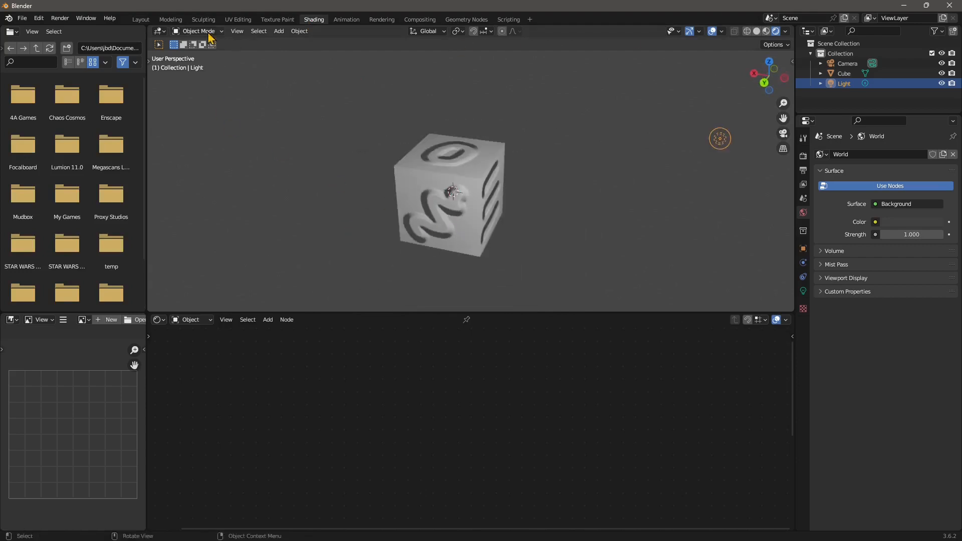
Step: Return to the Layout workspace, select the cube and enter Edit Mode
click(143, 21)
scroll(403, 292, up, 6)
click(409, 204)
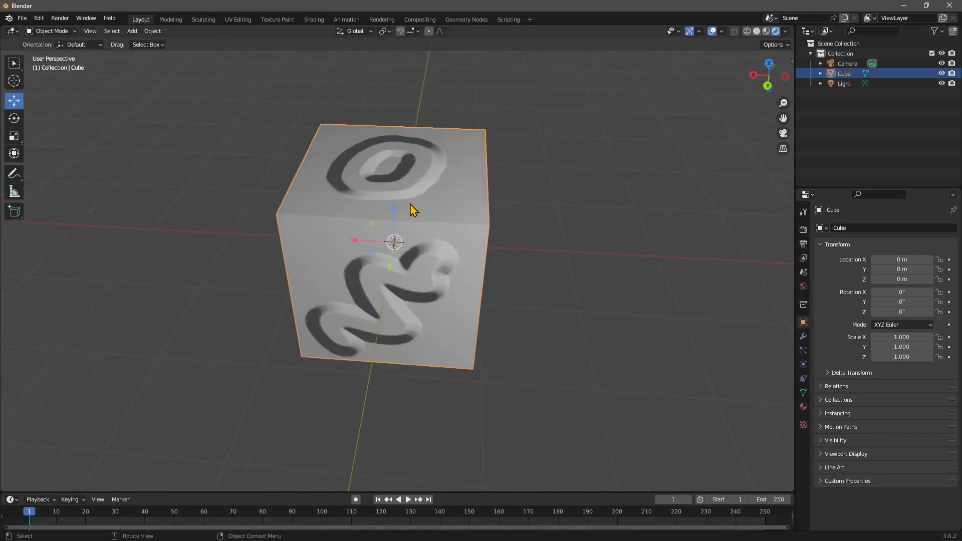
middle_drag(321, 332, 368, 320)
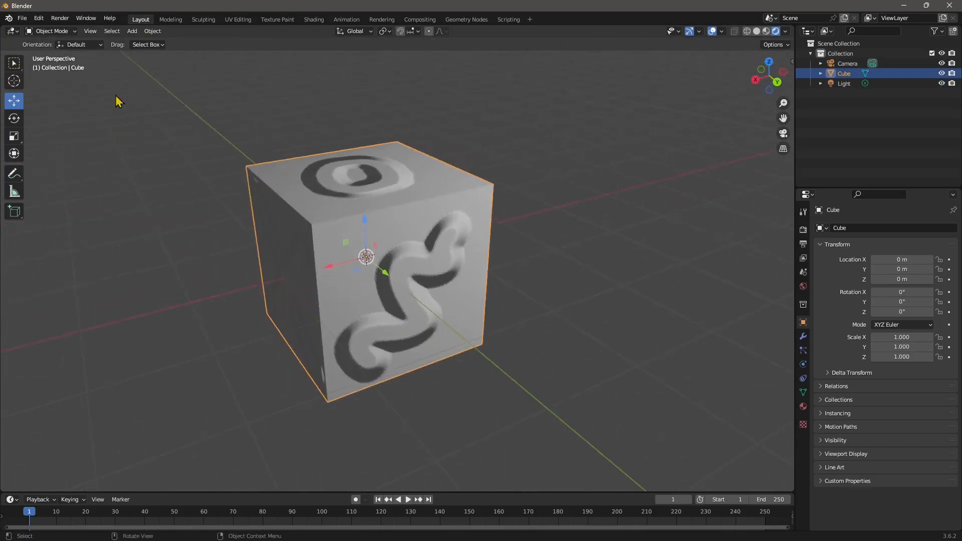
click(60, 32)
click(51, 54)
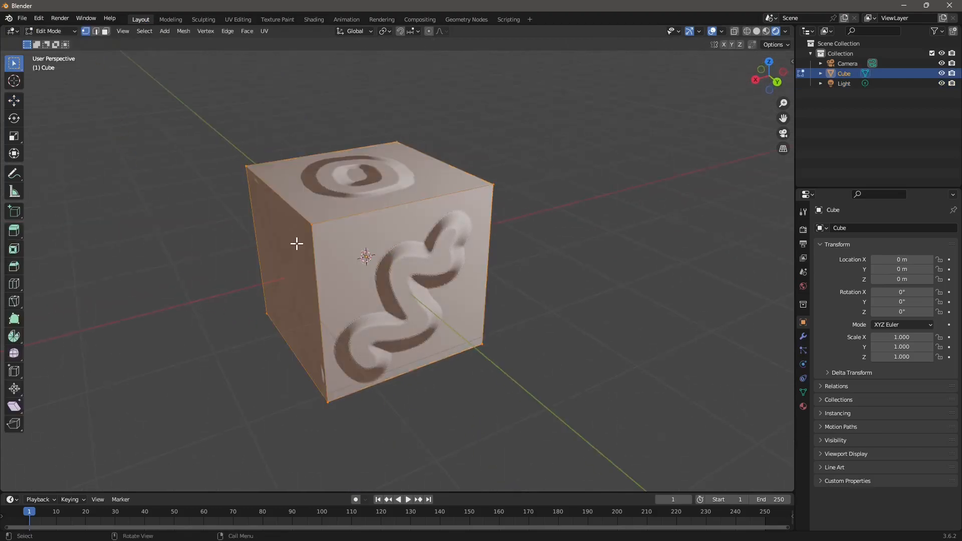
Step: Subdivide the whole cube mesh twice
right_click(347, 190)
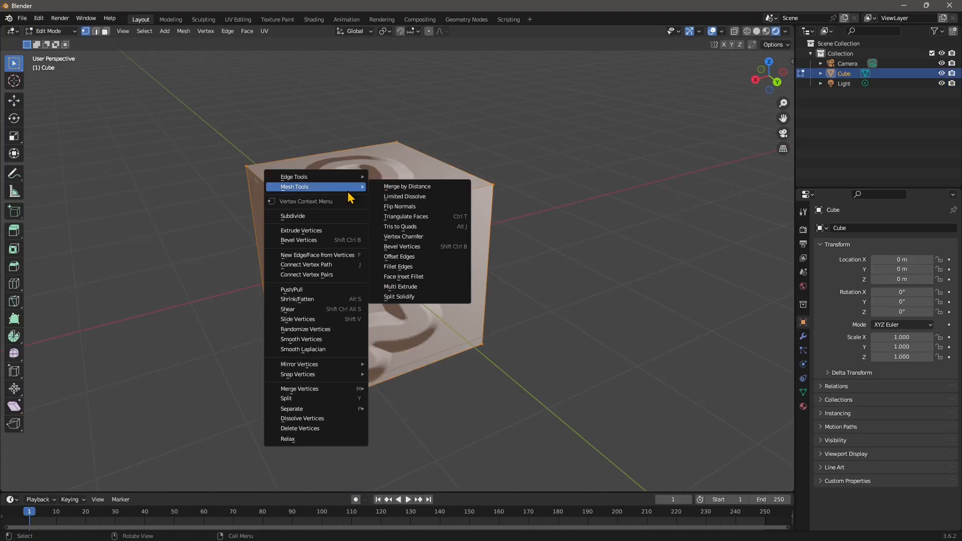
click(347, 190)
right_click(354, 191)
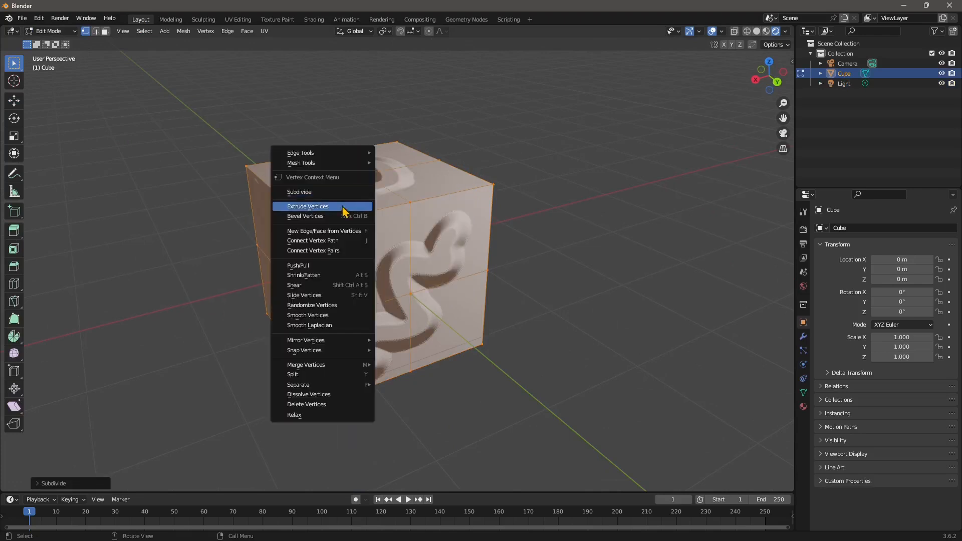
click(352, 192)
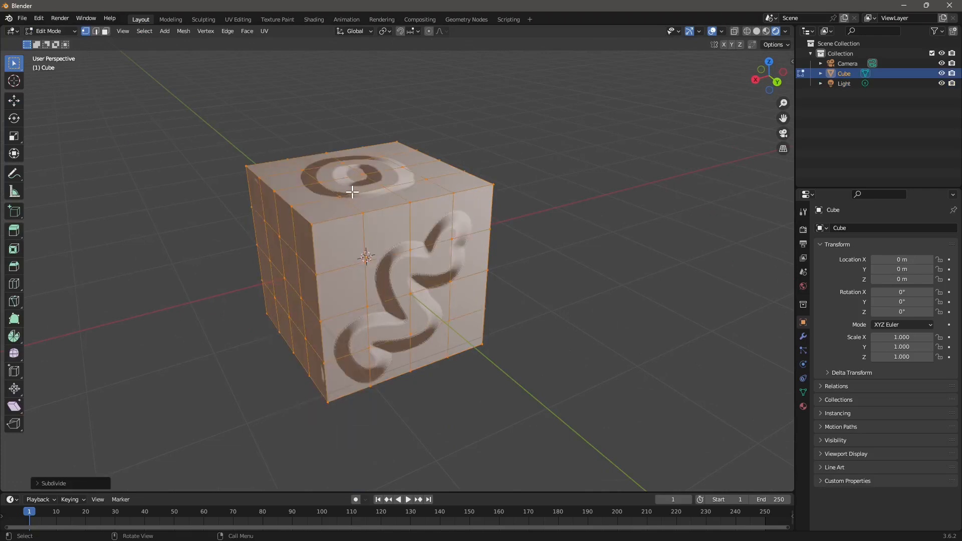
Step: Set the last subdivision's number of cuts to 8 and deselect the mesh
click(63, 484)
click(163, 415)
click(163, 416)
click(163, 416)
click(164, 416)
click(163, 416)
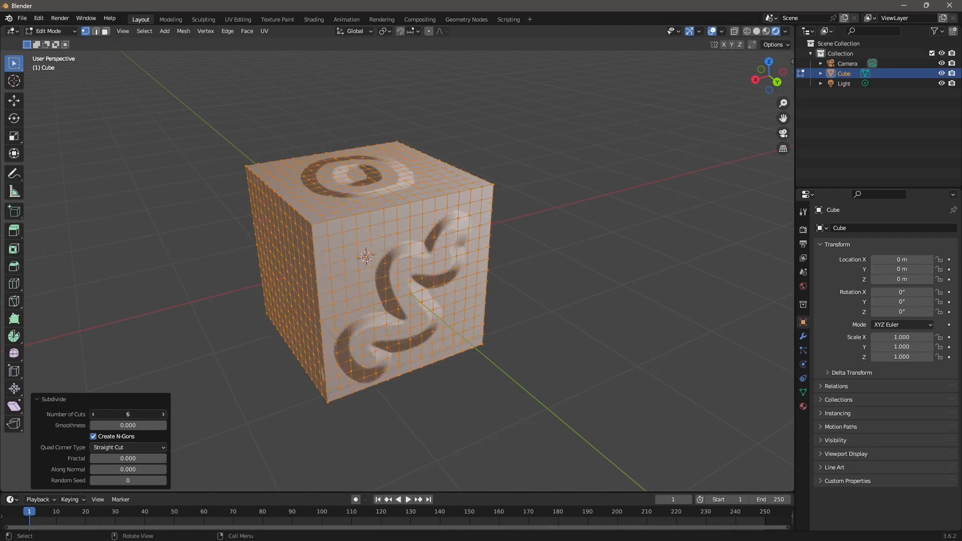
click(163, 414)
click(164, 413)
click(162, 340)
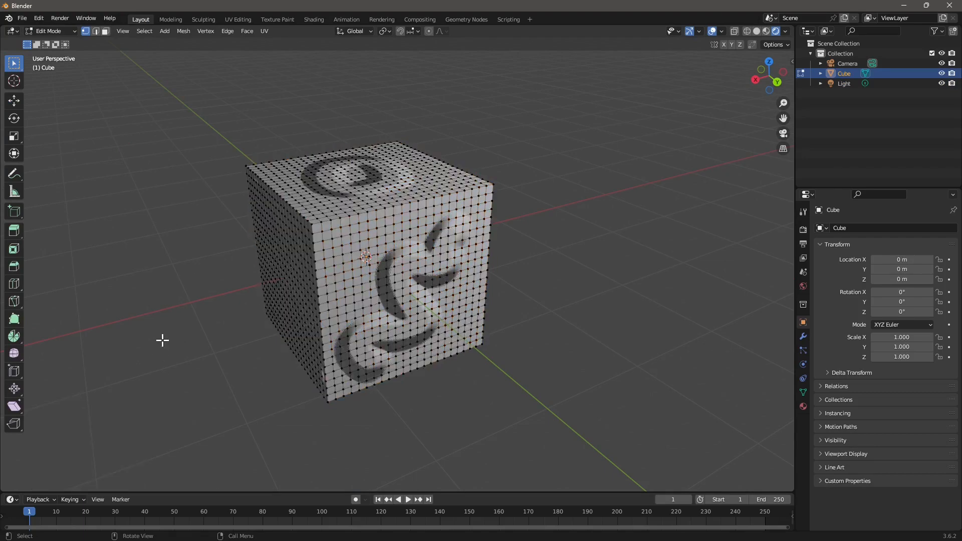
Step: Select the whole cube mesh and subdivide it again with the number of cuts set to 4
click(147, 36)
click(148, 46)
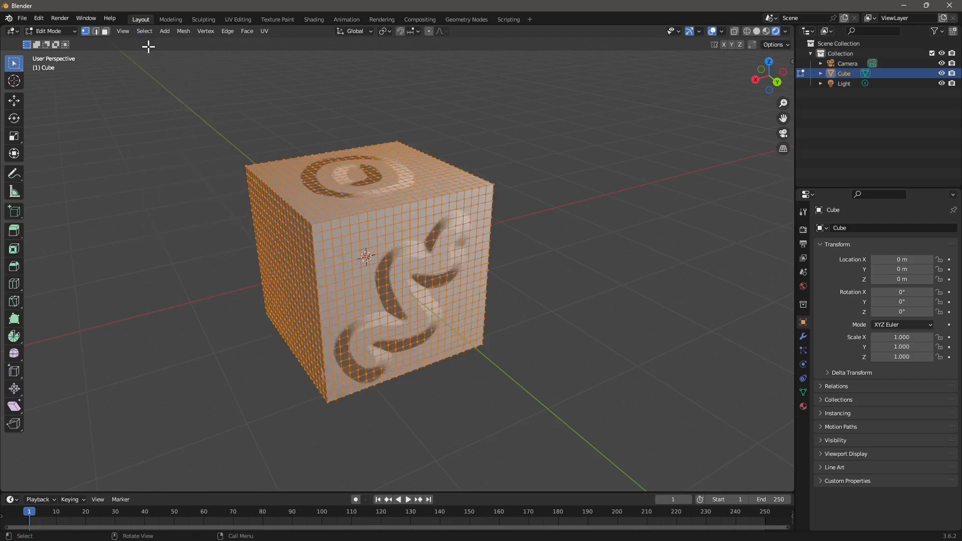
right_click(334, 192)
click(336, 218)
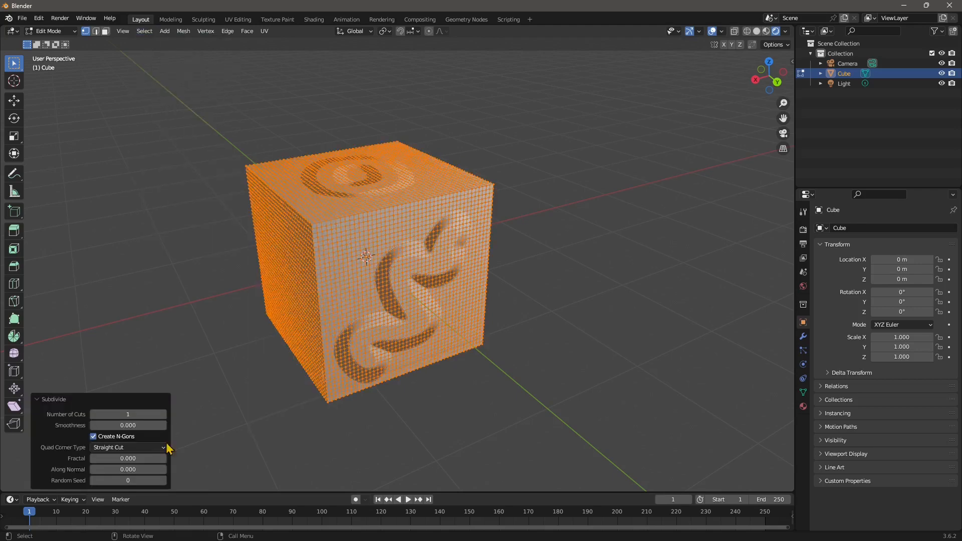
click(164, 414)
click(163, 413)
click(163, 414)
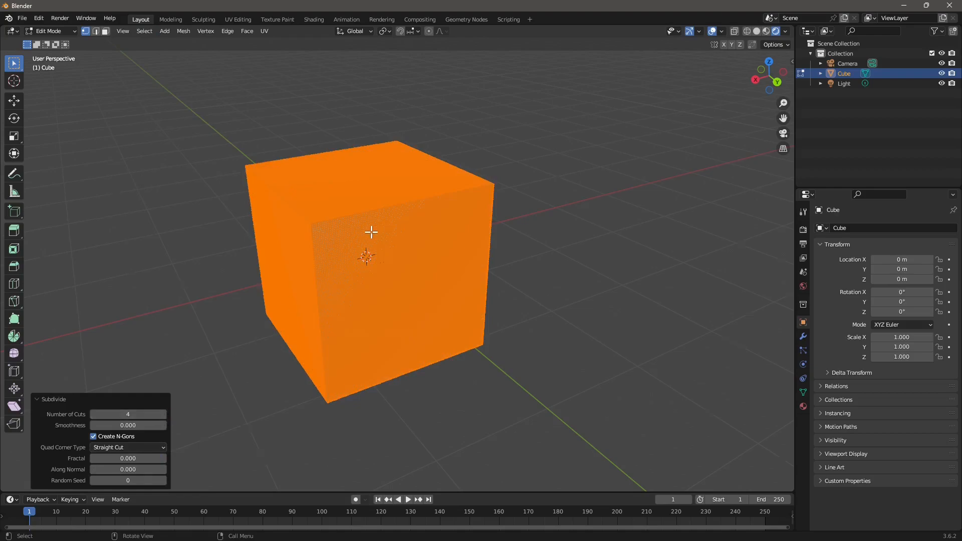
Step: Reduce the last subdivision's number of cuts to 3 and return the cube to Object Mode
scroll(371, 232, up, 5)
middle_drag(178, 206, 395, 149)
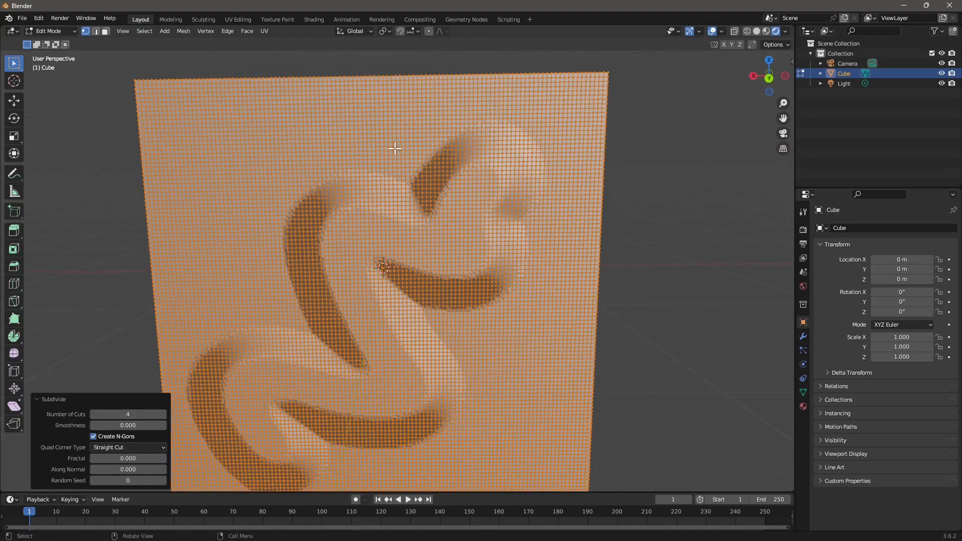
scroll(363, 318, down, 2)
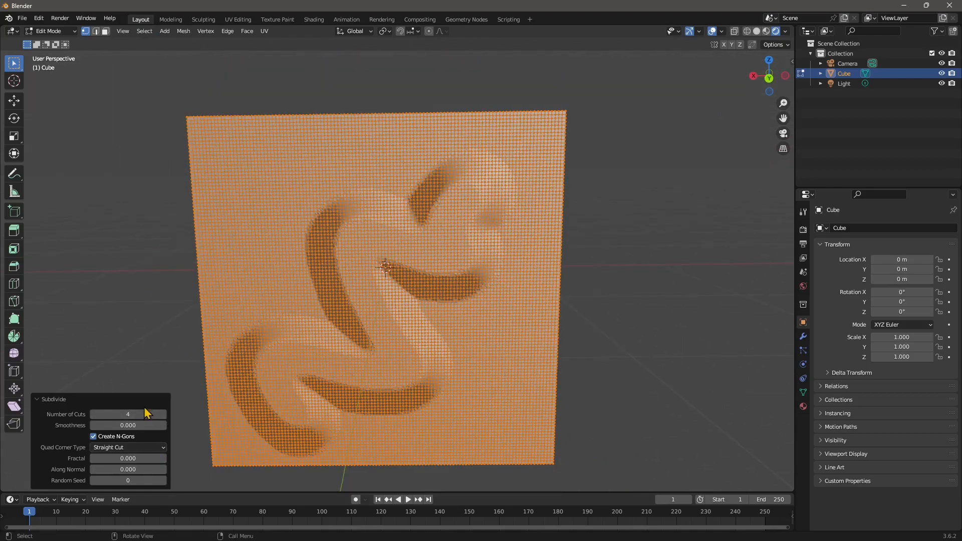
click(94, 415)
middle_drag(242, 275, 420, 201)
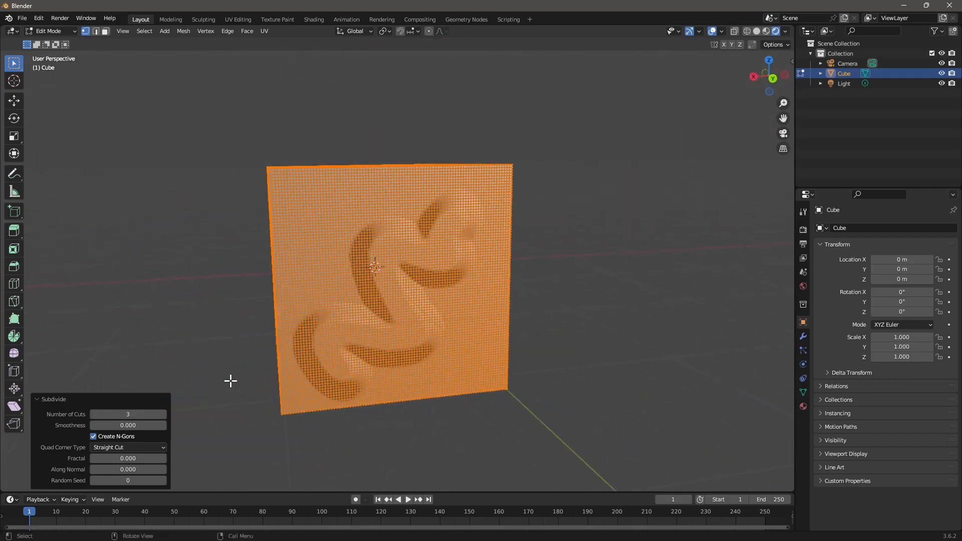
middle_drag(244, 313, 333, 202)
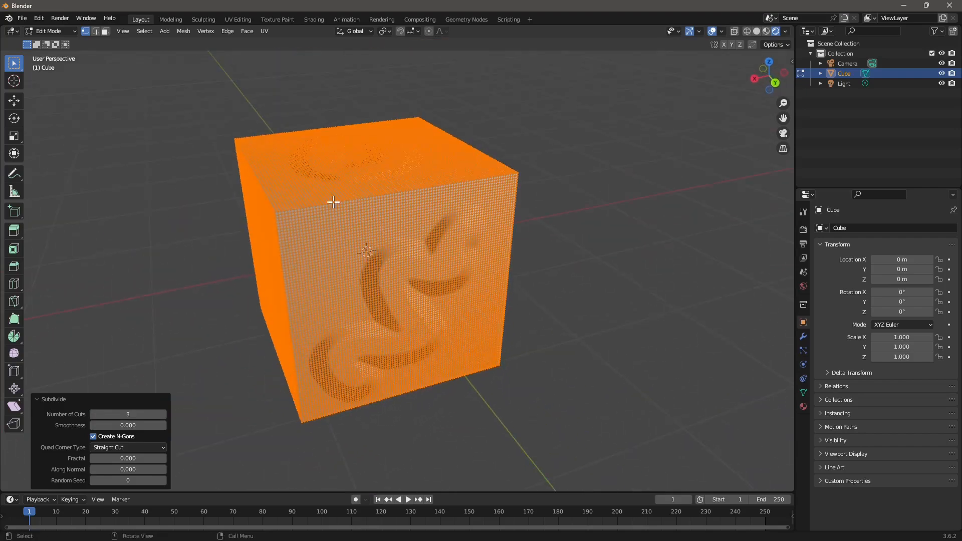
click(58, 34)
click(52, 40)
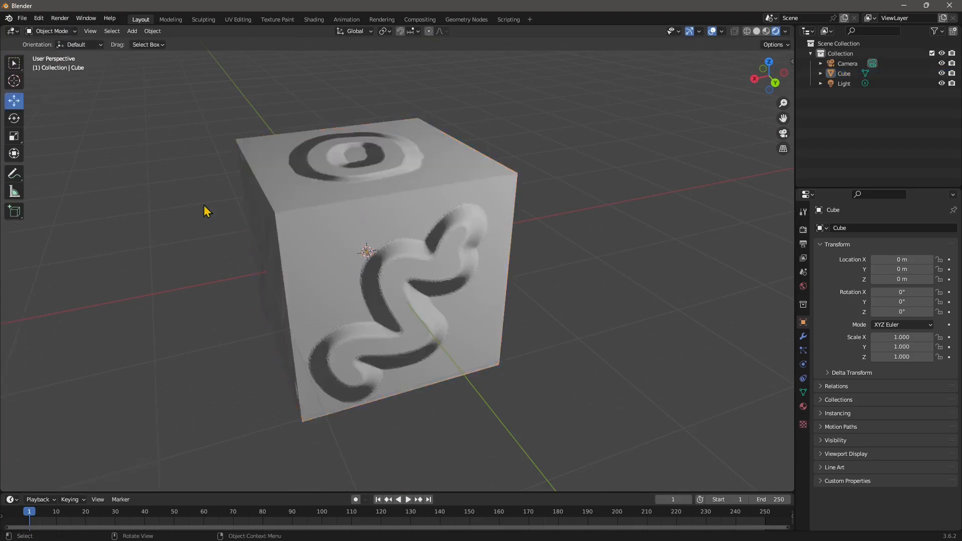
middle_drag(208, 211, 471, 306)
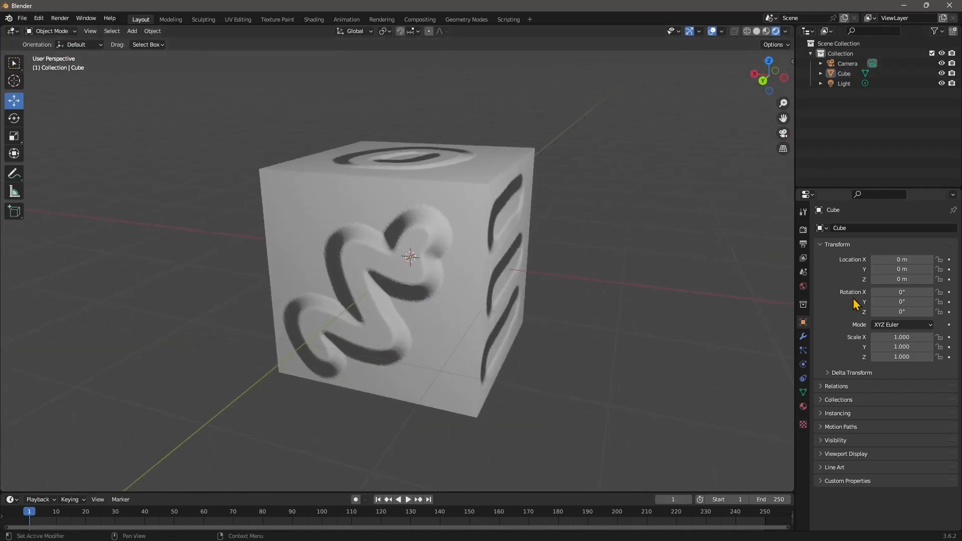
Step: Set the scene's render engine to Cycles
click(803, 231)
click(894, 231)
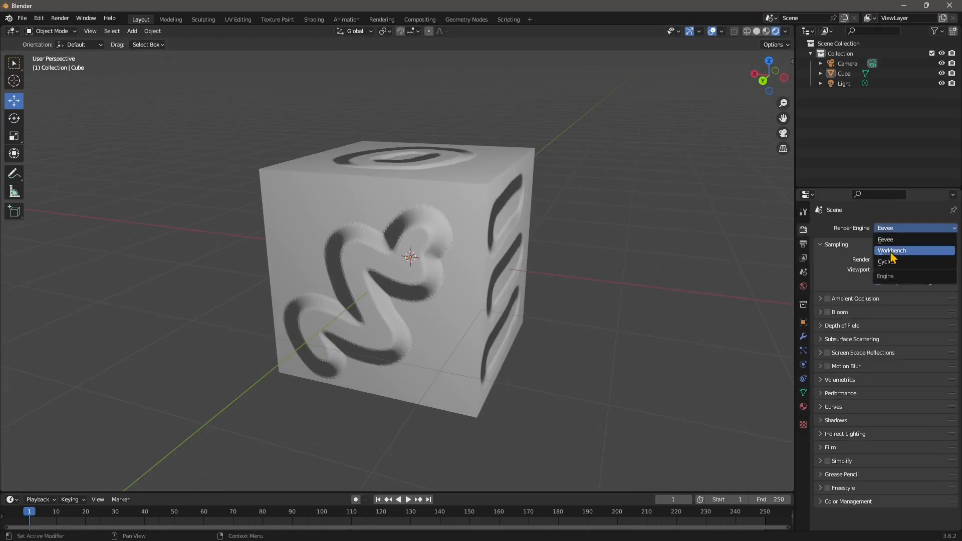
click(894, 264)
middle_drag(488, 265, 427, 235)
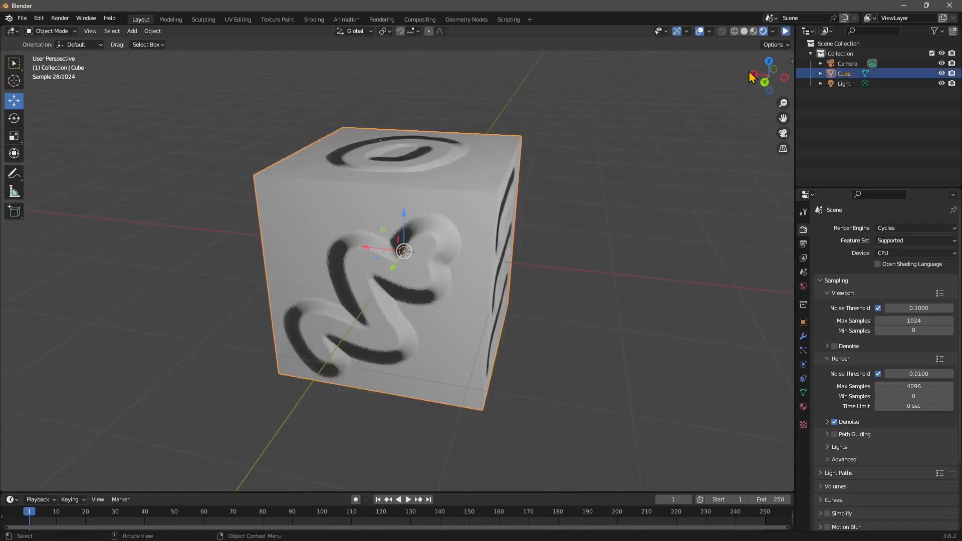
Step: Compare the cube in wireframe, solid and Material Preview viewport shading, ending in Material Preview
click(754, 31)
mouse_move(377, 322)
middle_down()
mouse_move(423, 389)
mouse_move(450, 386)
middle_up()
click(747, 32)
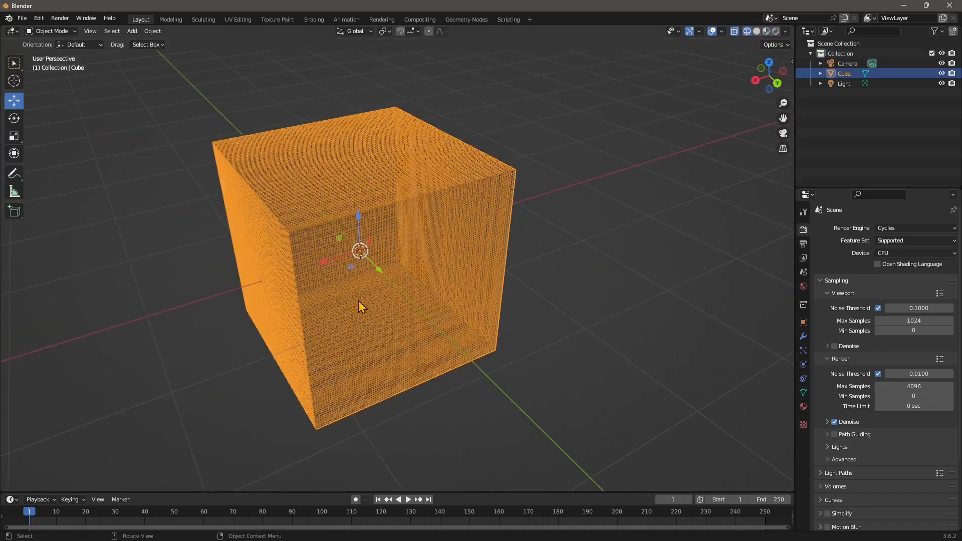
mouse_move(359, 300)
middle_down()
mouse_move(401, 253)
mouse_move(756, 97)
middle_up()
click(756, 31)
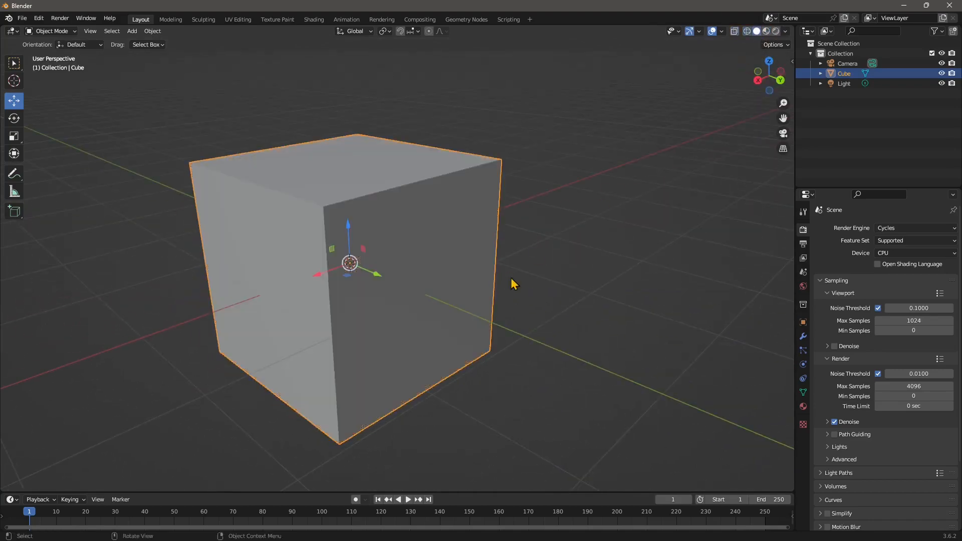
middle_drag(513, 281, 618, 176)
click(775, 31)
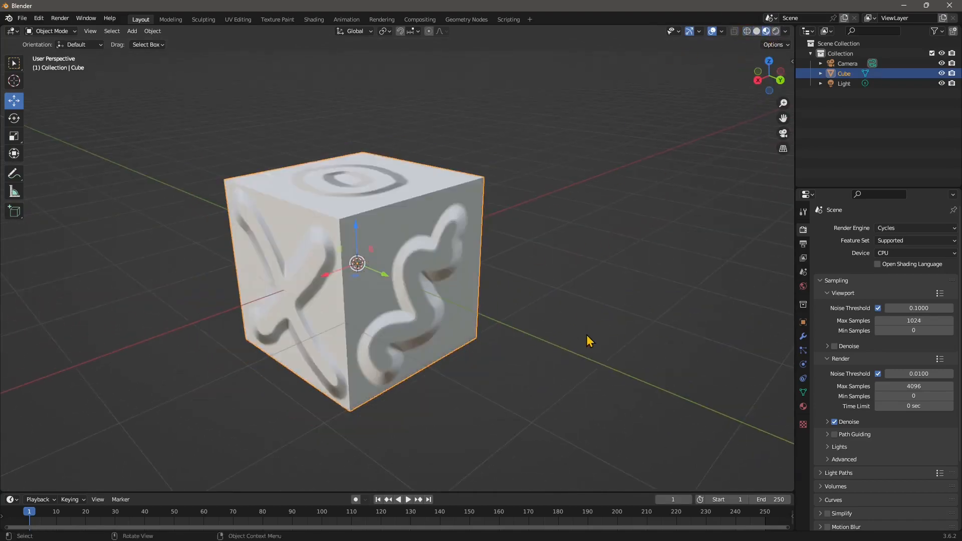
mouse_move(590, 339)
middle_down()
mouse_move(554, 354)
mouse_move(499, 354)
mouse_move(410, 333)
mouse_move(541, 352)
mouse_move(358, 307)
mouse_move(425, 337)
mouse_move(461, 315)
middle_up()
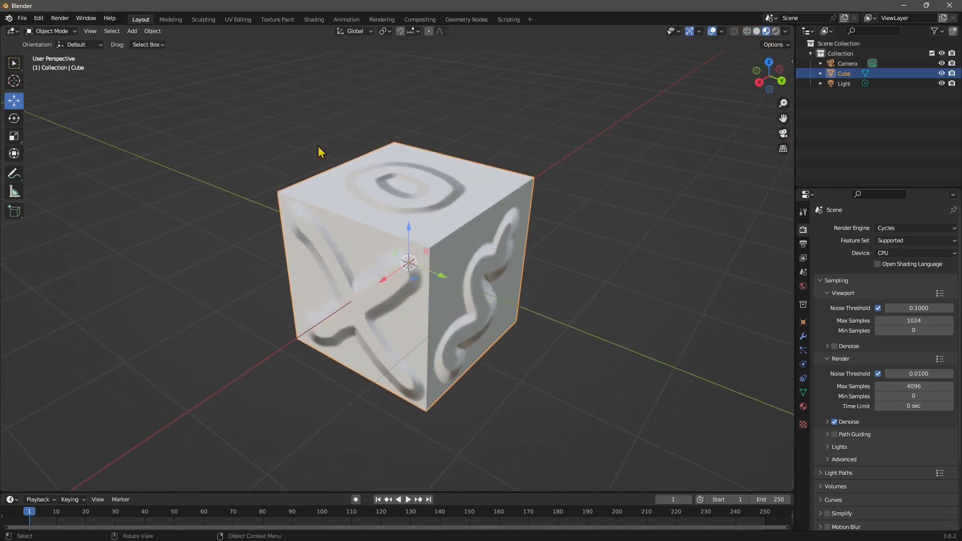
click(312, 22)
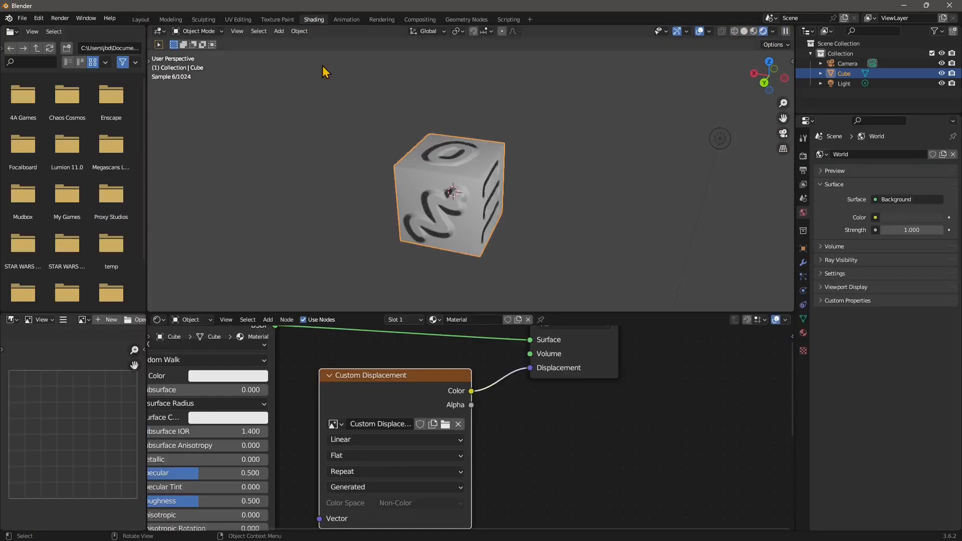
scroll(537, 449, down, 1)
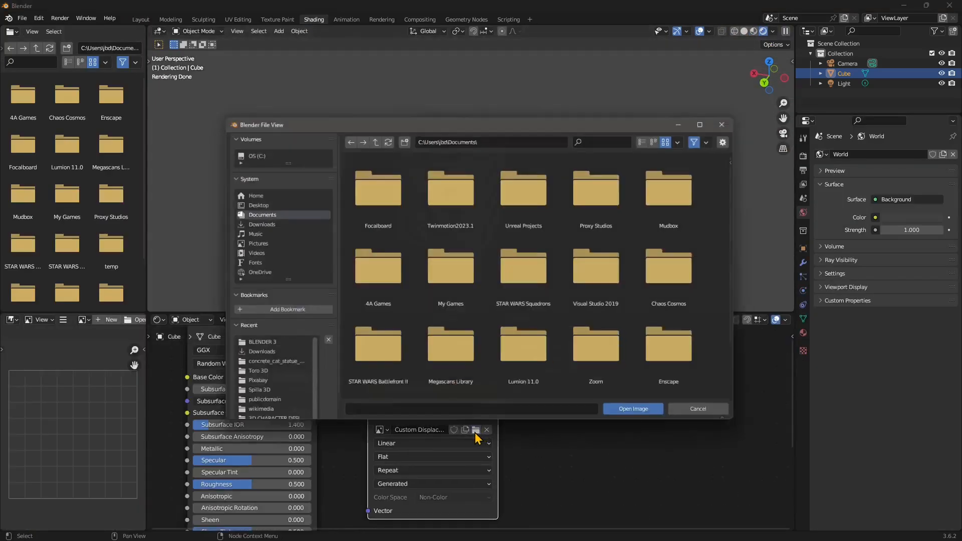
click(476, 429)
scroll(651, 226, up, 2)
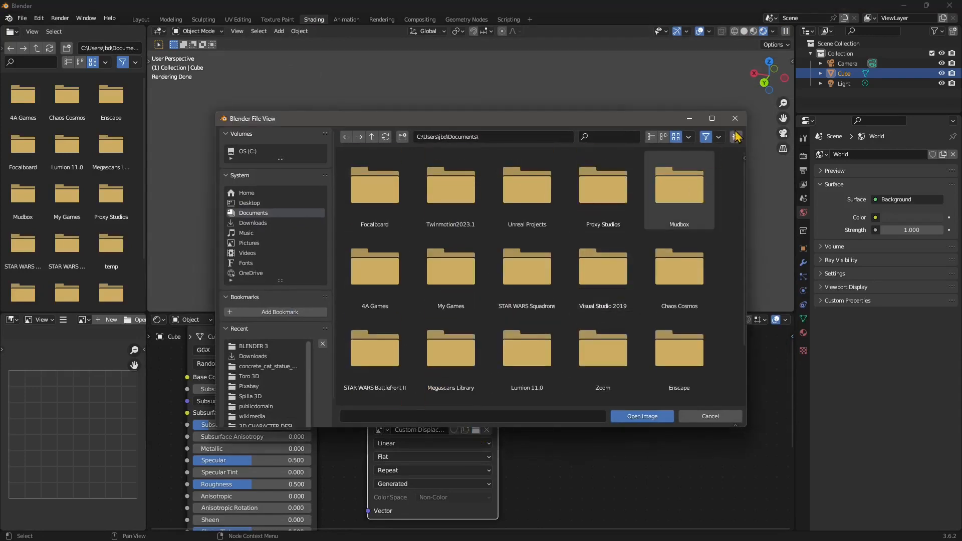
click(734, 118)
drag(418, 393, 425, 388)
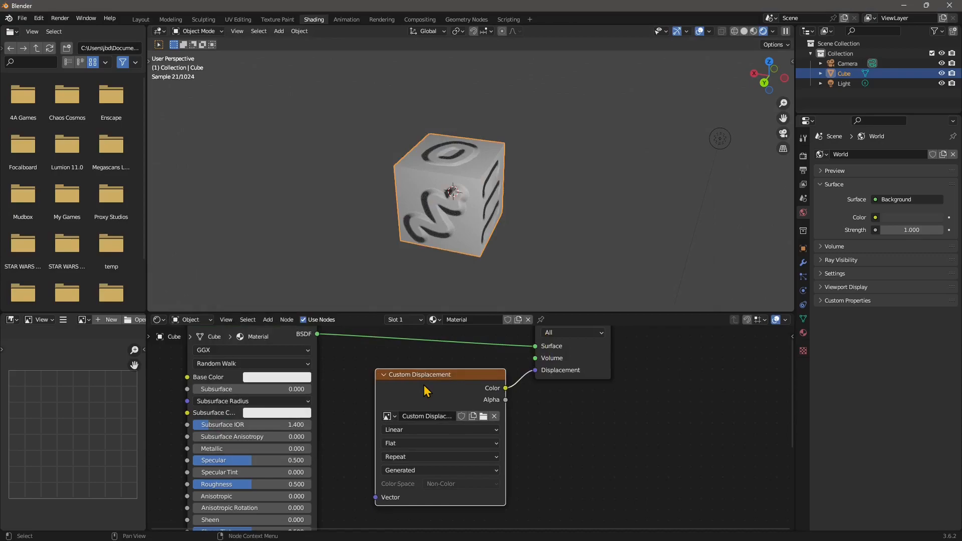
drag(424, 390, 415, 389)
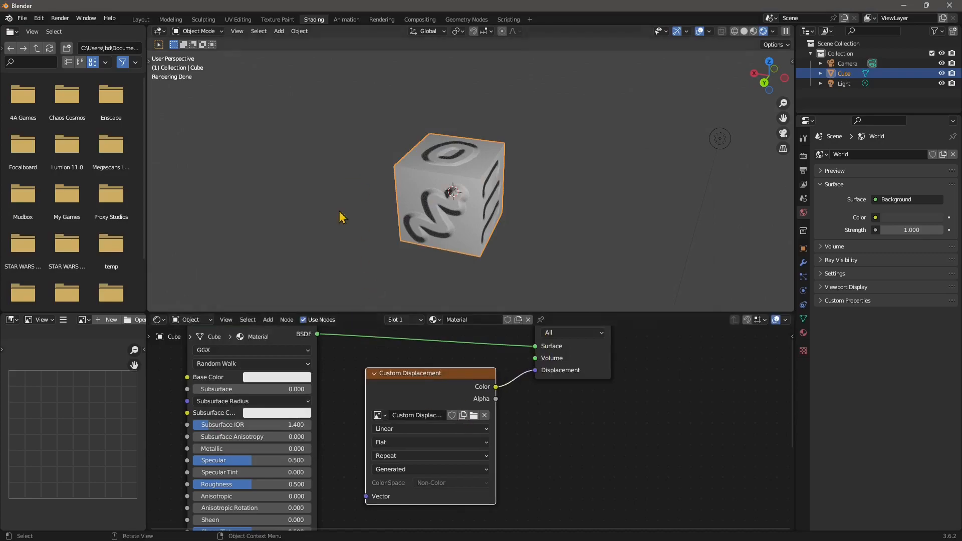
Step: In the UV Editing workspace, save a copy of the painted image as Custom Displacement.png in the Downloads folder
click(236, 19)
scroll(269, 348, down, 5)
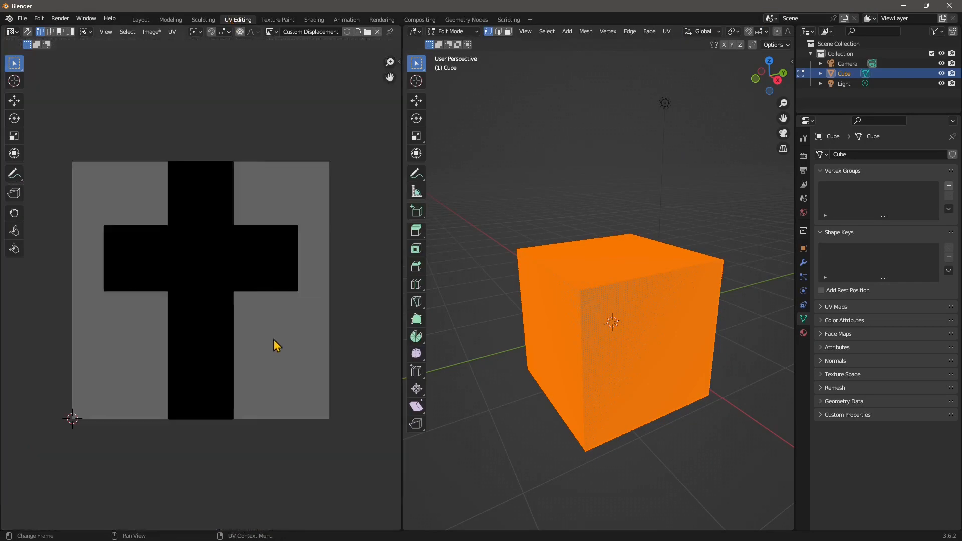
scroll(275, 344, up, 8)
scroll(221, 332, down, 8)
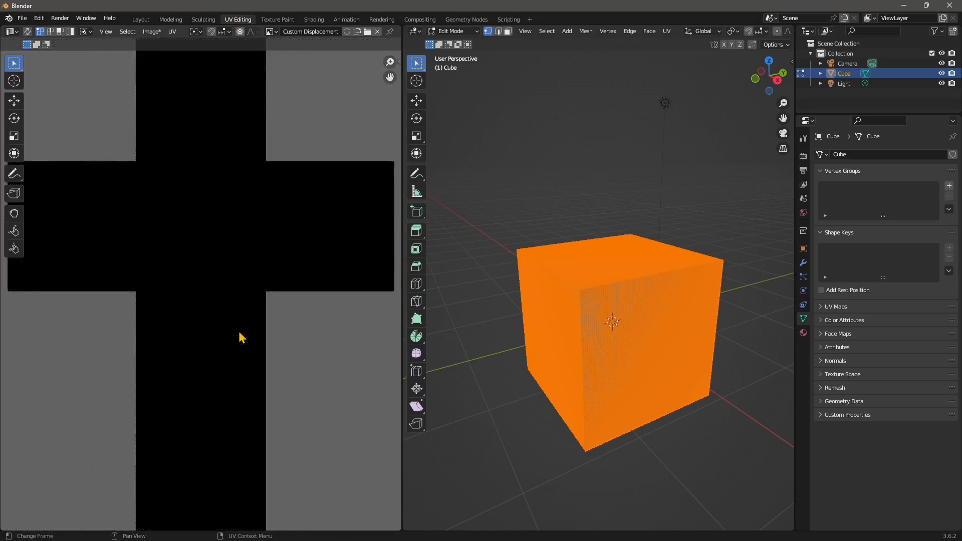
scroll(242, 337, up, 1)
click(152, 31)
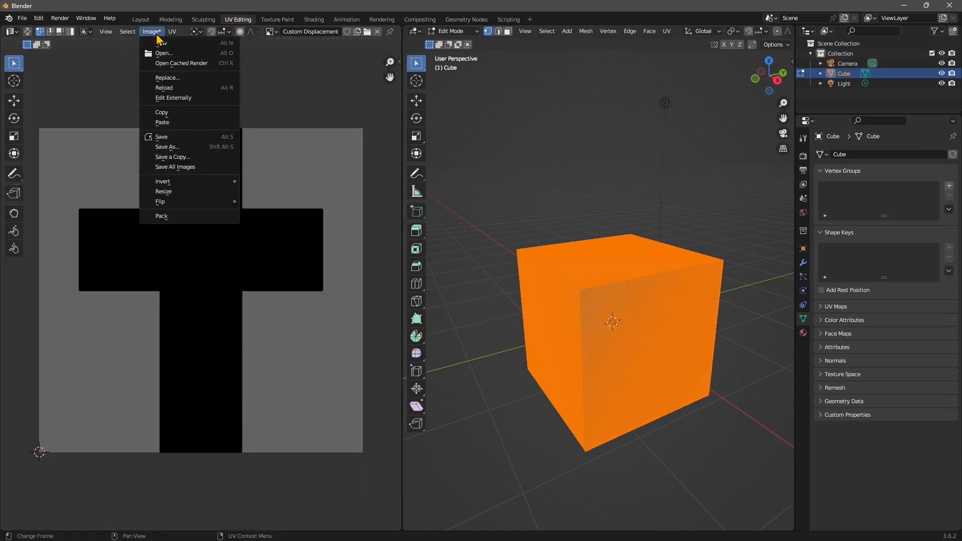
click(170, 160)
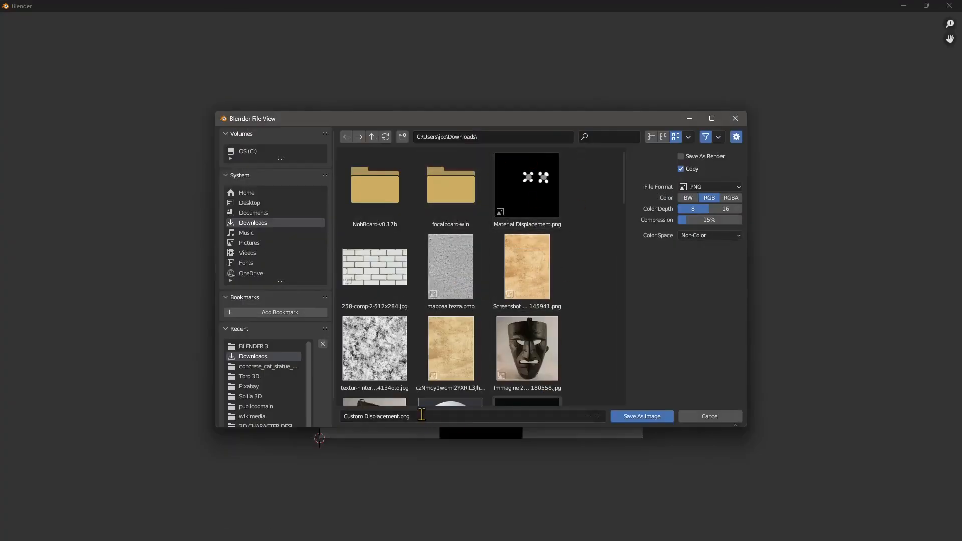
click(422, 414)
click(402, 424)
click(640, 417)
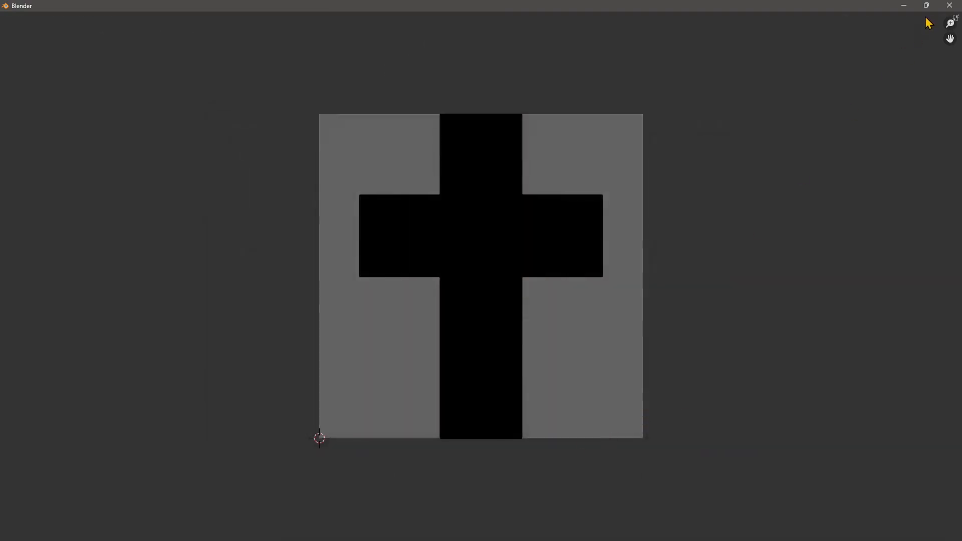
click(955, 18)
Step: Examine the painted displacement image beneath the dense UV grid, along with the subdivided cube
scroll(145, 263, up, 8)
scroll(276, 294, down, 4)
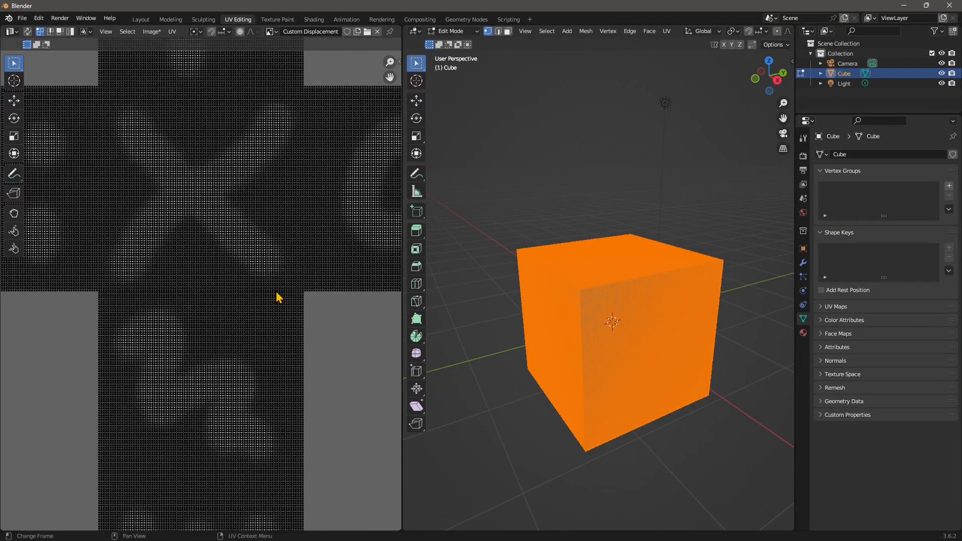
scroll(209, 223, up, 3)
scroll(214, 193, up, 3)
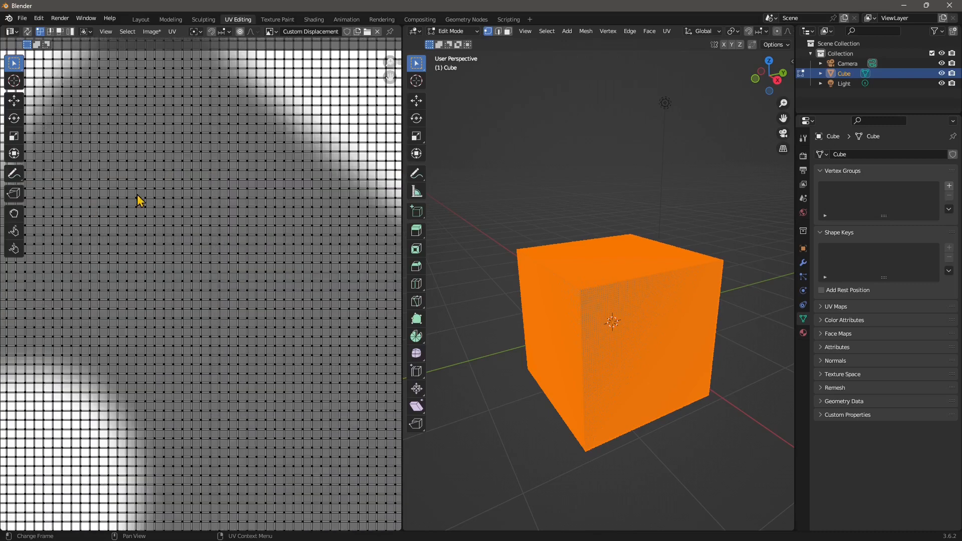
scroll(260, 348, down, 5)
middle_drag(651, 369, 619, 244)
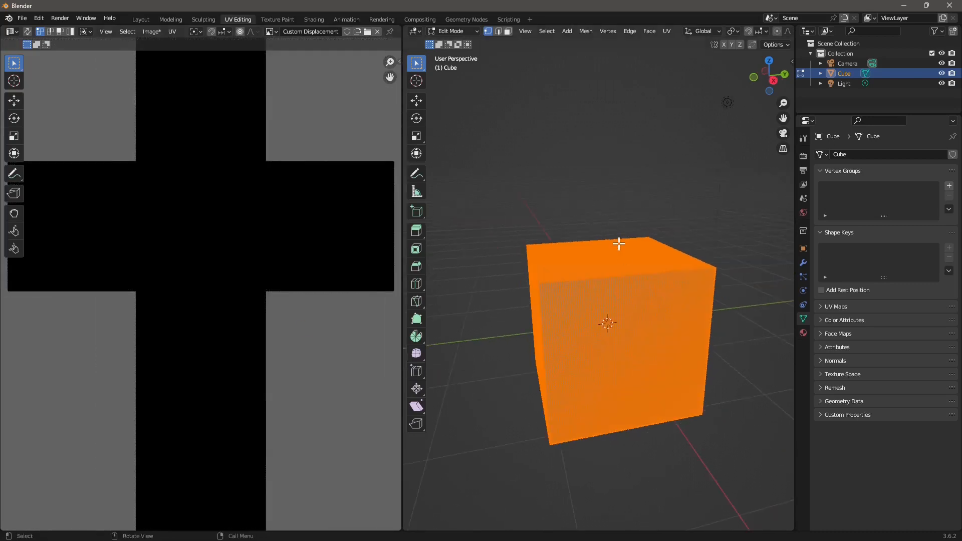
scroll(618, 247, down, 2)
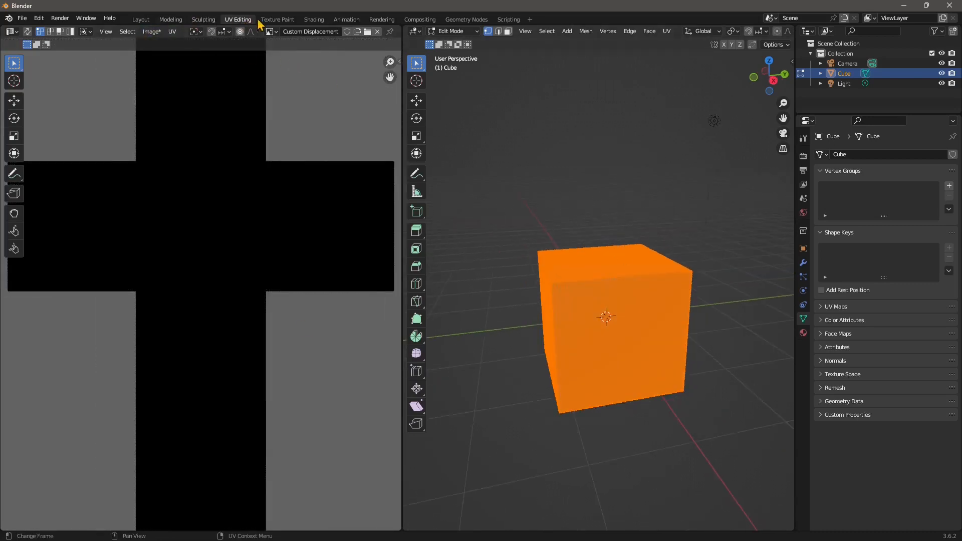
Step: In the Shading workspace, delete the Custom Displacement texture node from the cube's material and return to the Layout workspace
click(313, 20)
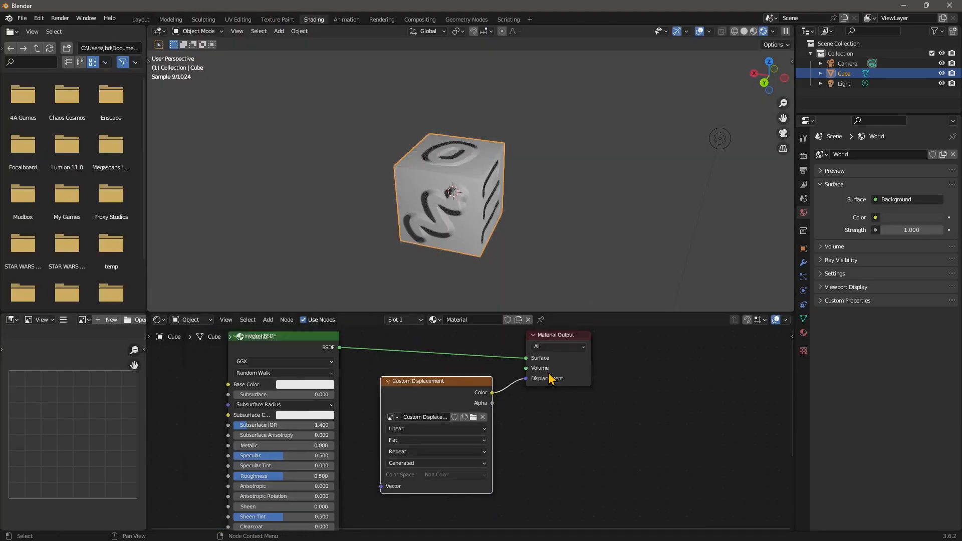
scroll(461, 422, down, 2)
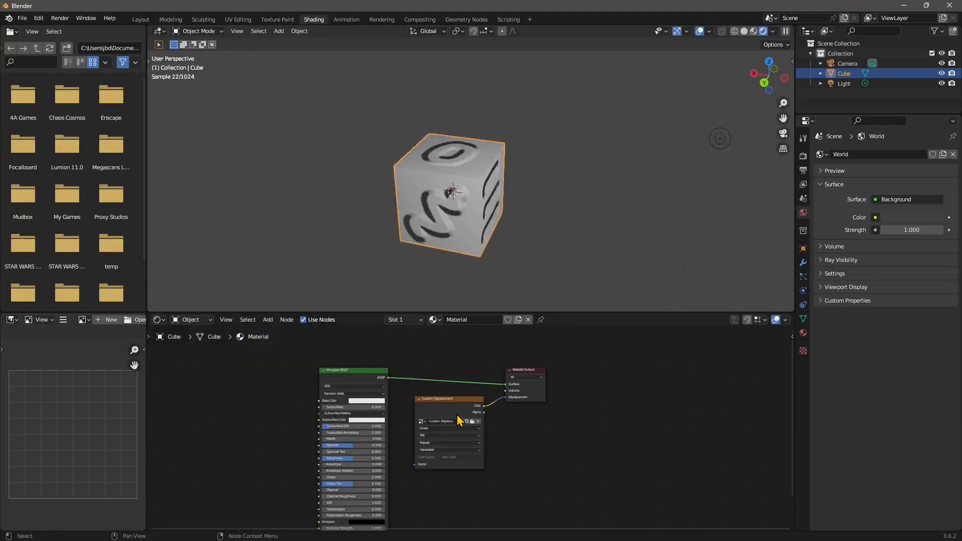
scroll(450, 424, up, 1)
key(x)
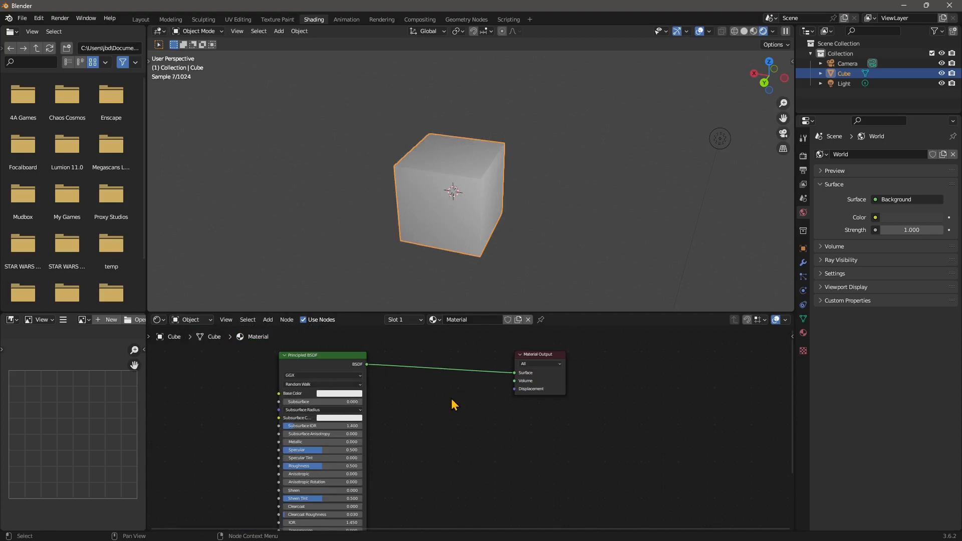
scroll(449, 185, up, 2)
middle_drag(448, 185, 382, 208)
scroll(388, 412, down, 1)
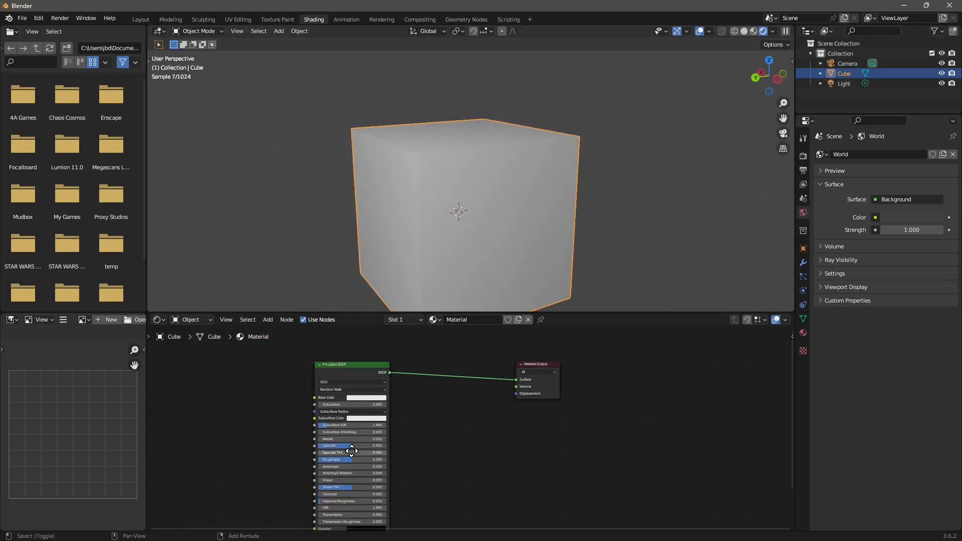
middle_drag(352, 451, 454, 458)
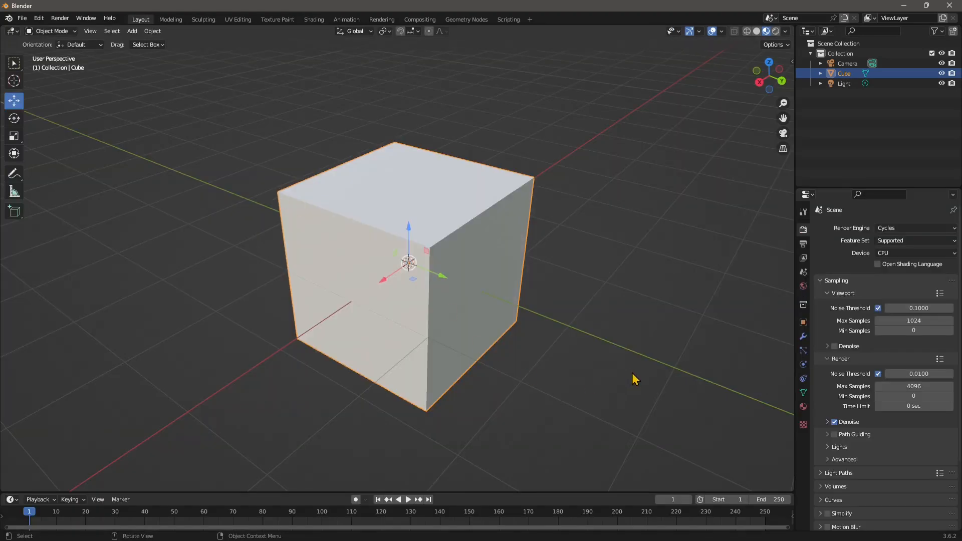
middle_drag(635, 379, 720, 345)
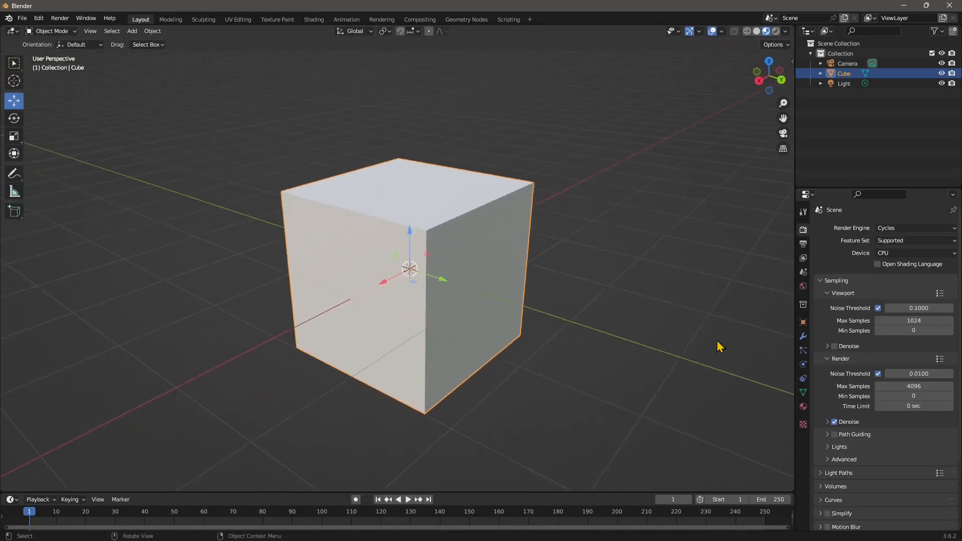
Step: Add a Displace modifier to the cube, give it a new texture, and set its midlevel to 0
click(802, 341)
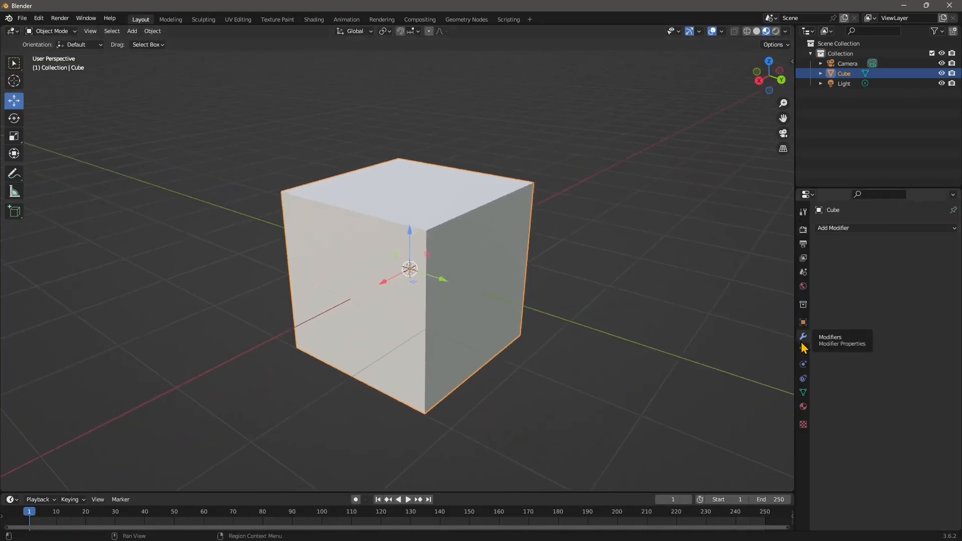
click(834, 228)
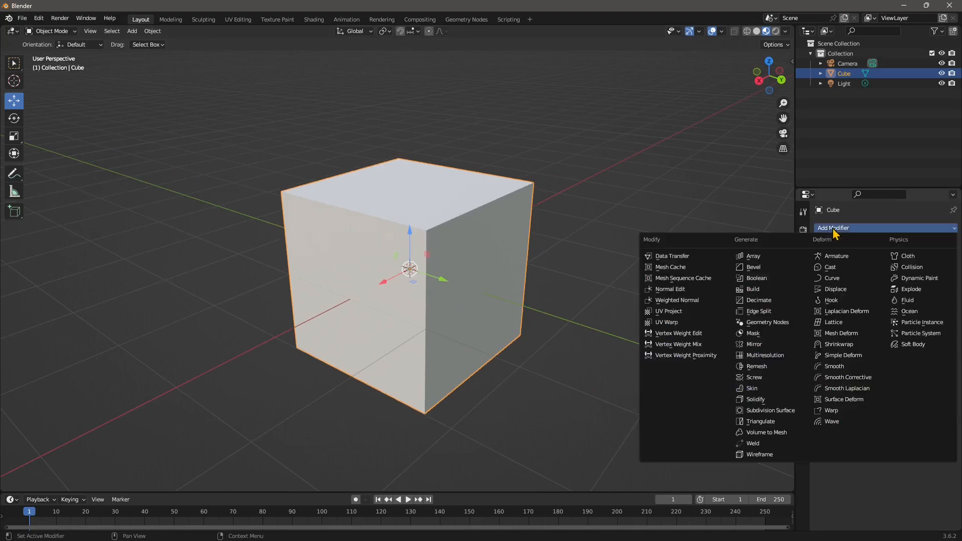
click(834, 290)
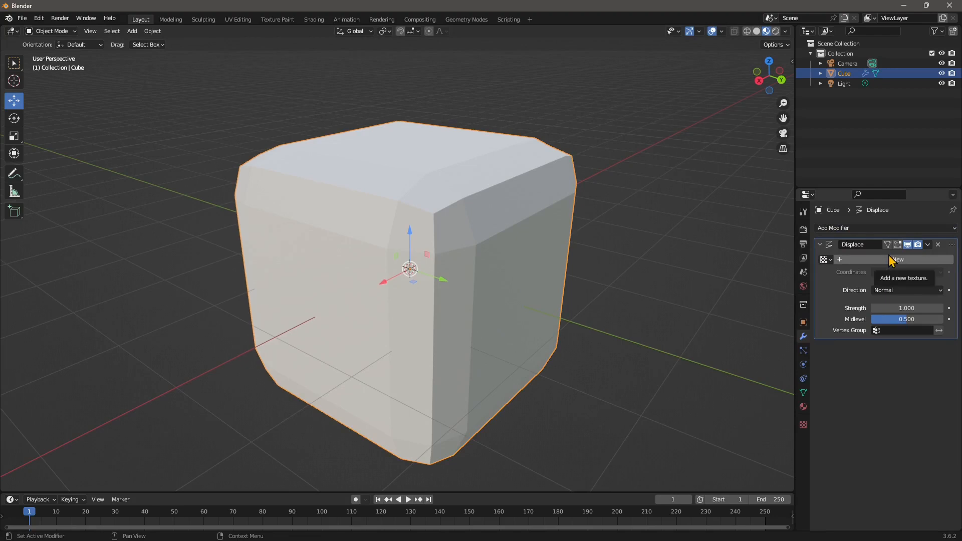
middle_drag(507, 266, 542, 273)
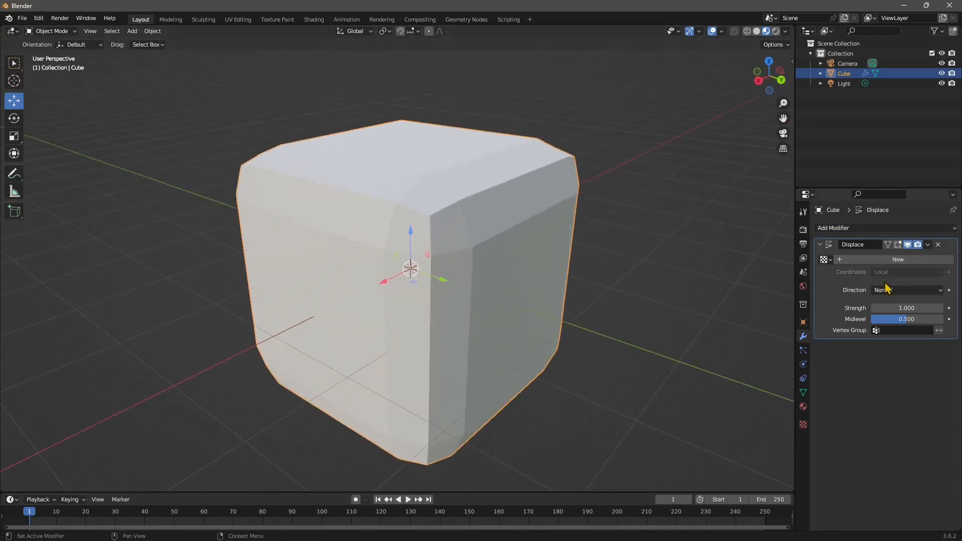
click(884, 261)
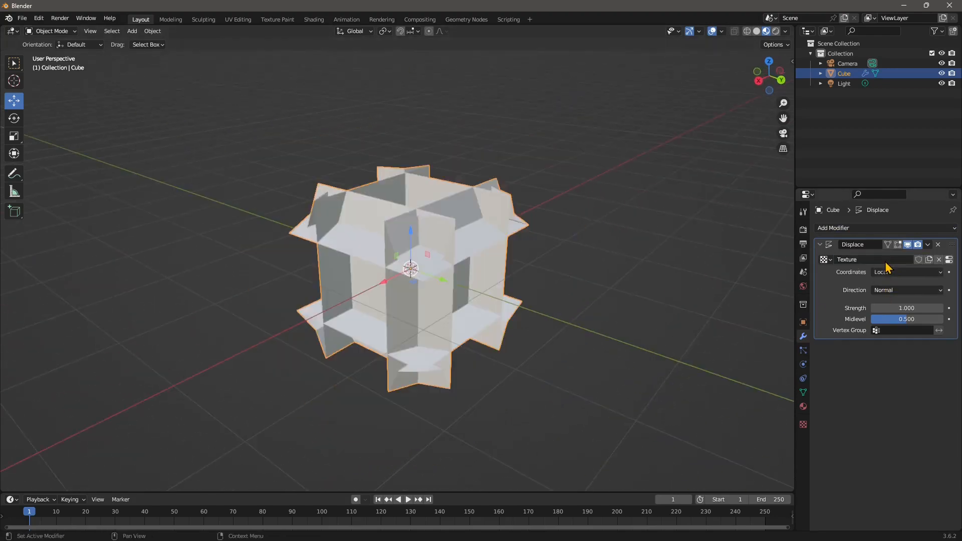
middle_drag(487, 243, 370, 293)
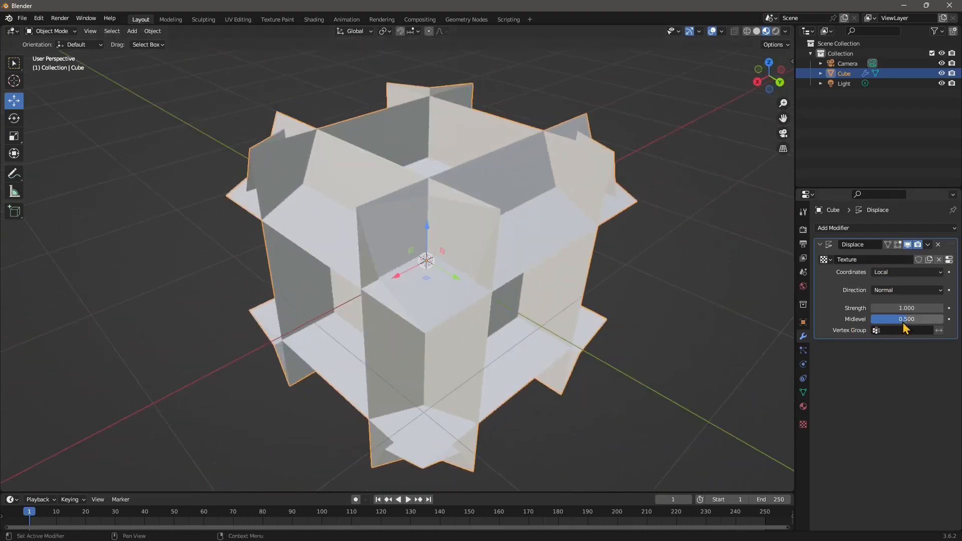
drag(906, 321, 872, 319)
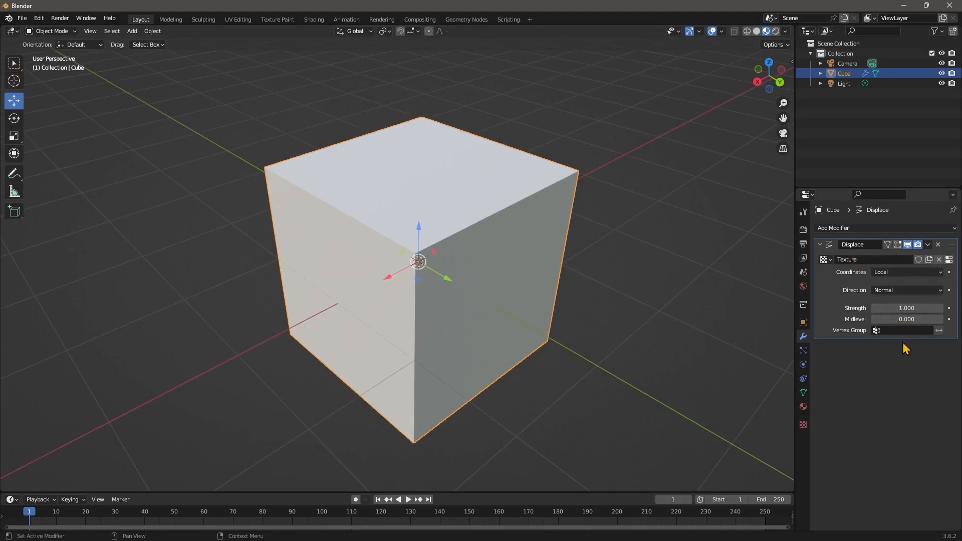
Step: Load Custom Displacement.png from the Downloads folder as the image of the Displace modifier's texture
click(803, 425)
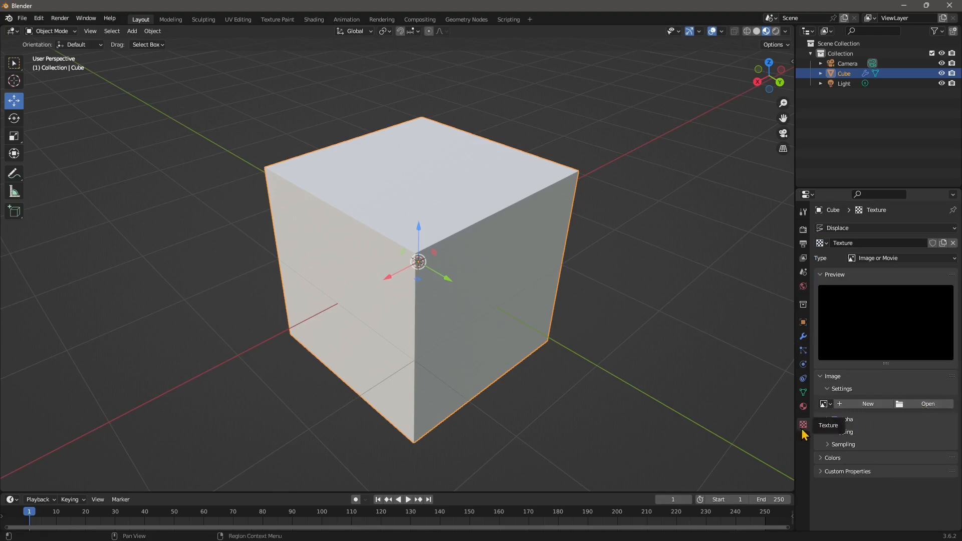
click(918, 405)
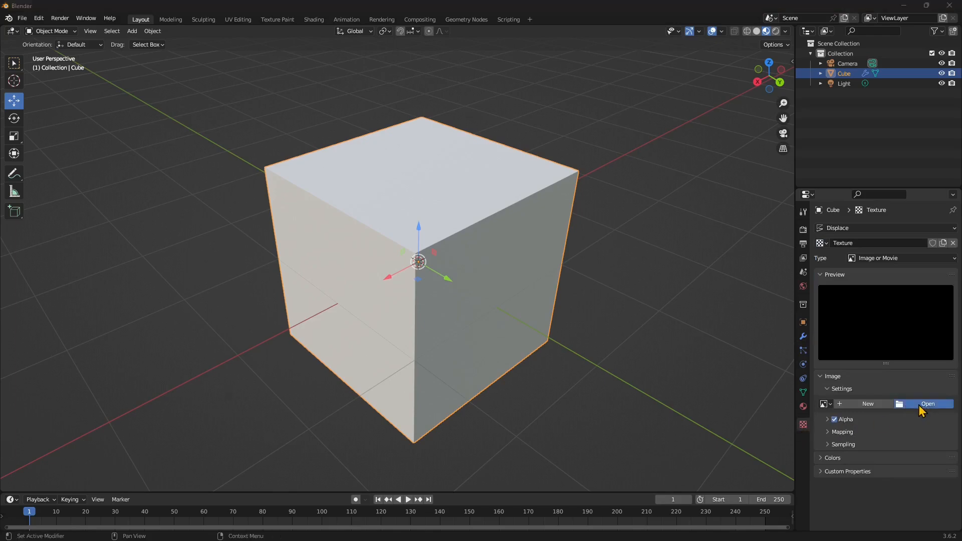
click(253, 345)
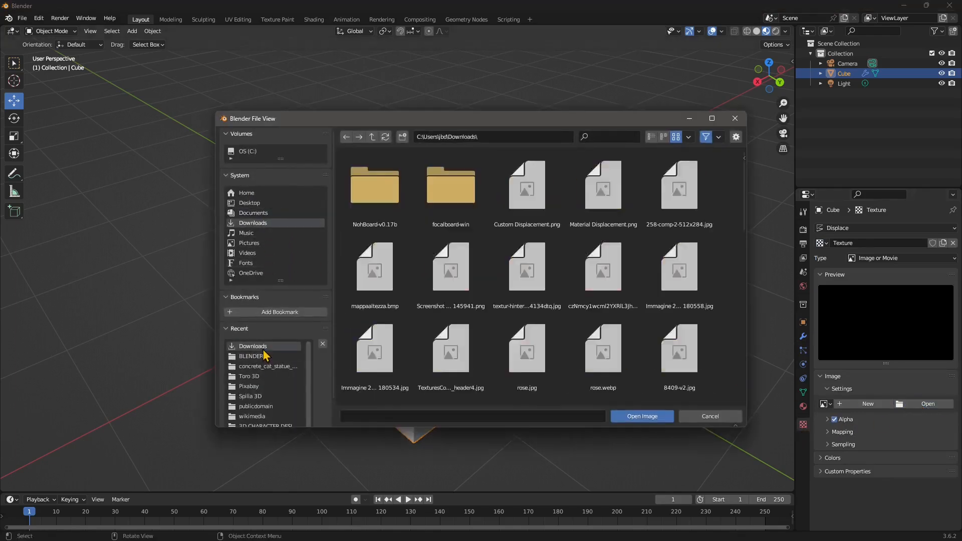
click(516, 182)
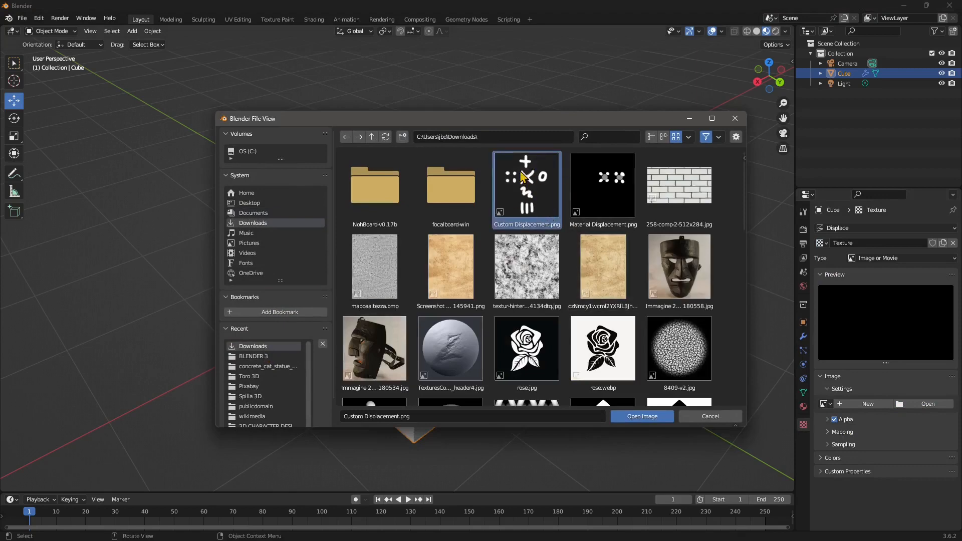
click(639, 419)
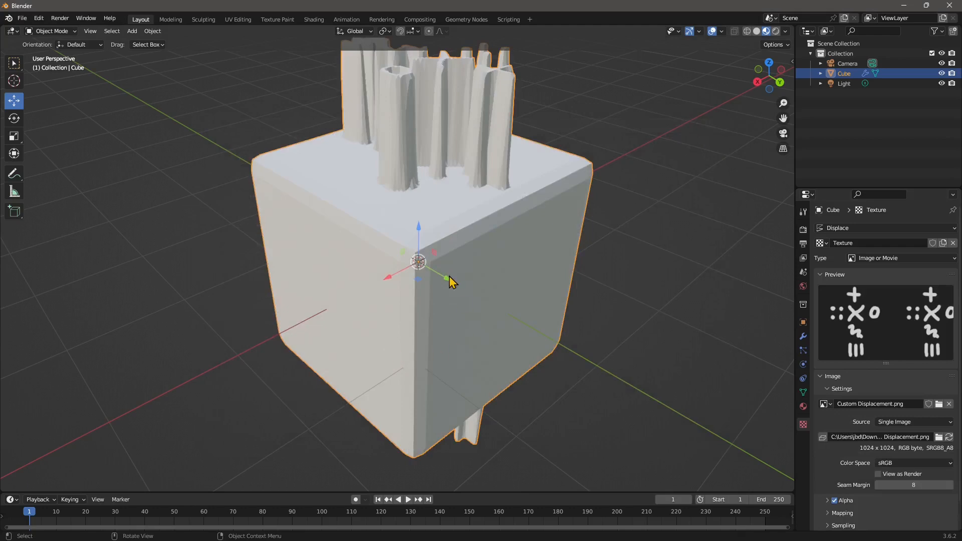
middle_drag(449, 280, 445, 303)
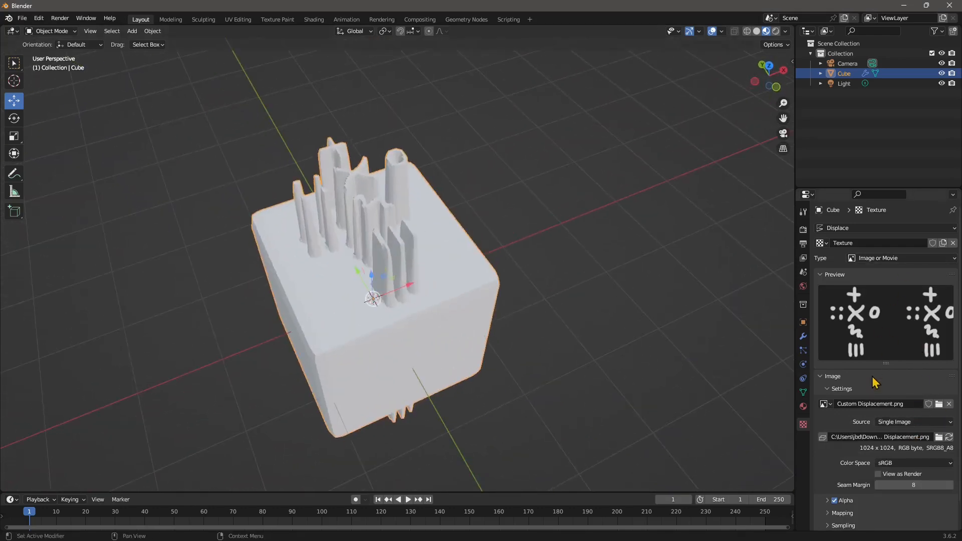
middle_drag(601, 273, 364, 235)
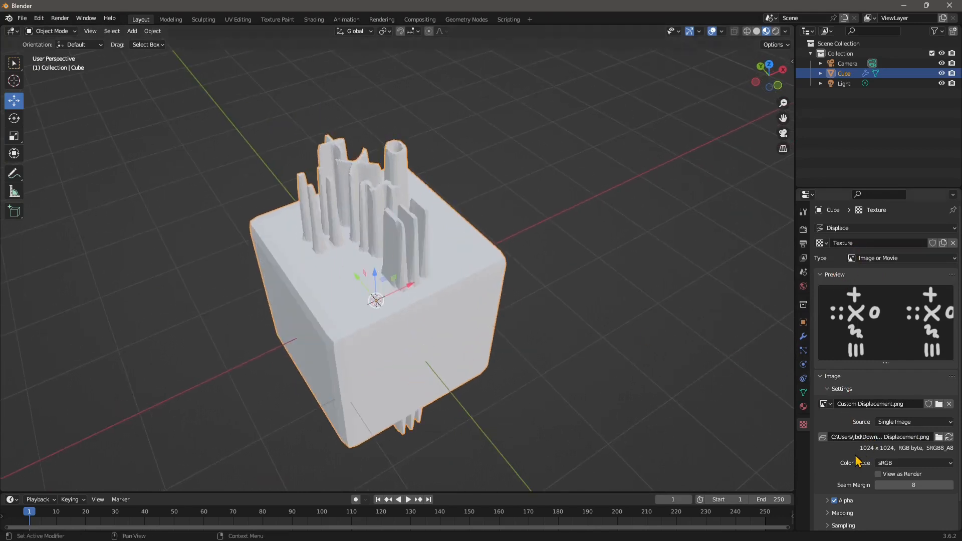
Step: Set the Displace modifier's texture coordinates to UV
click(803, 337)
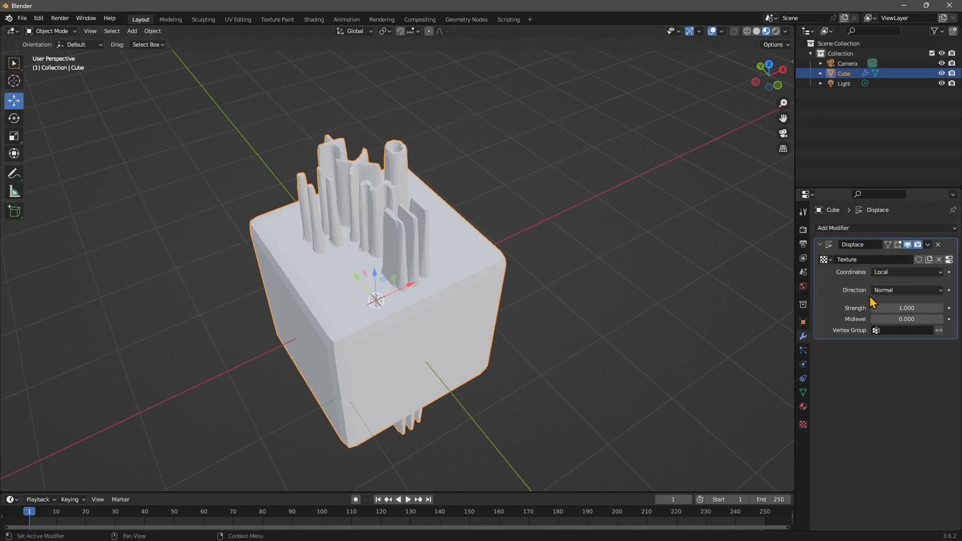
click(895, 276)
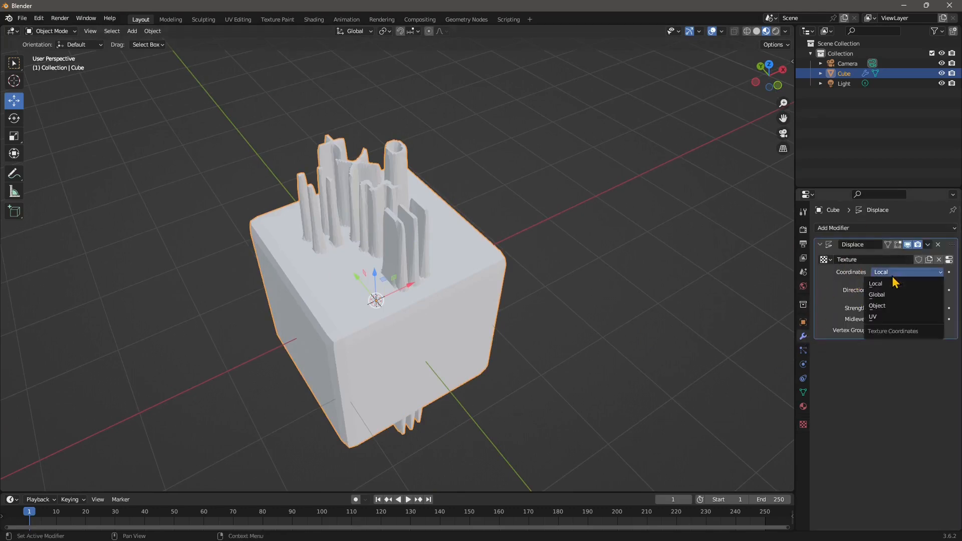
click(878, 317)
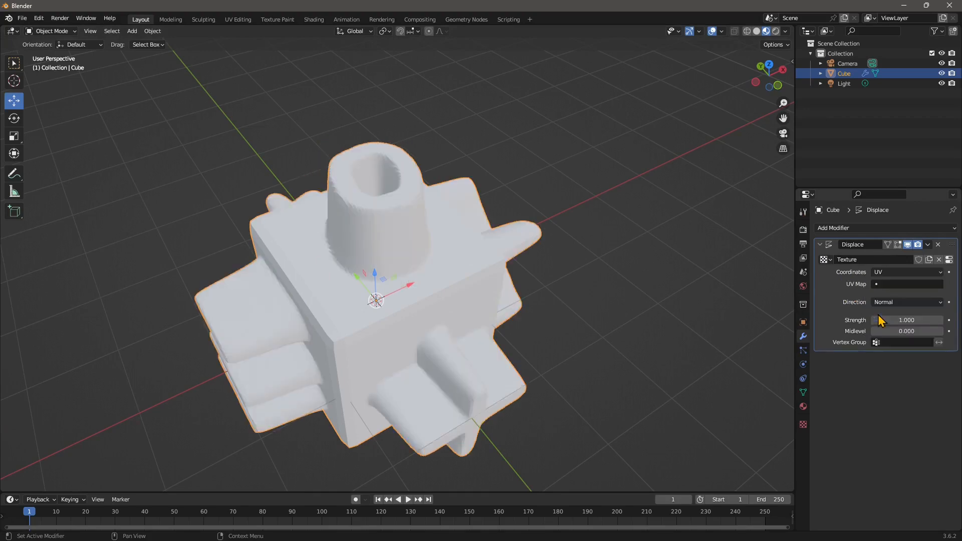
middle_drag(357, 301, 376, 273)
Step: Try an inward displacement with strength -1.6, testing midlevels of 0.122 and 0.476
mouse_move(903, 320)
mouse_down()
mouse_move(788, 319)
mouse_move(910, 321)
mouse_move(904, 331)
mouse_move(917, 331)
mouse_move(905, 331)
mouse_up()
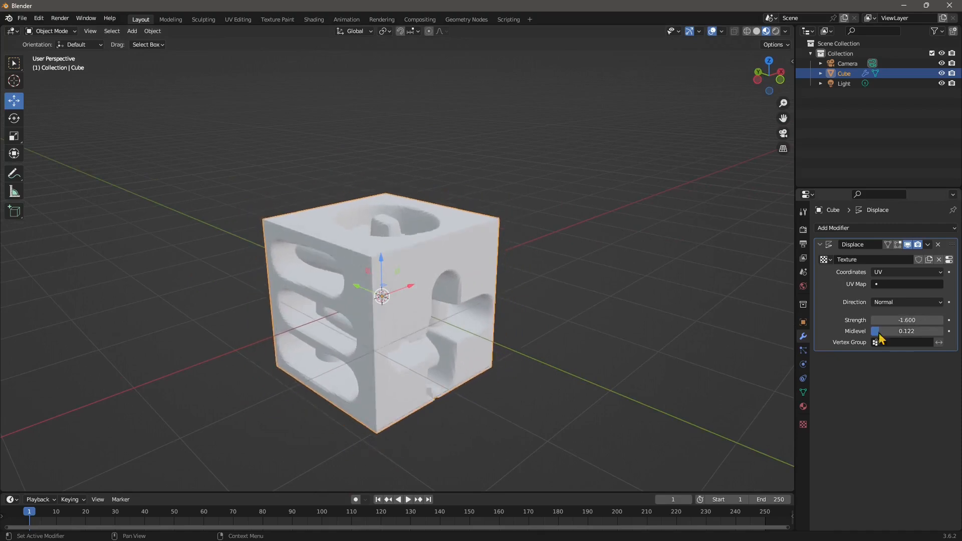
middle_drag(501, 341, 502, 418)
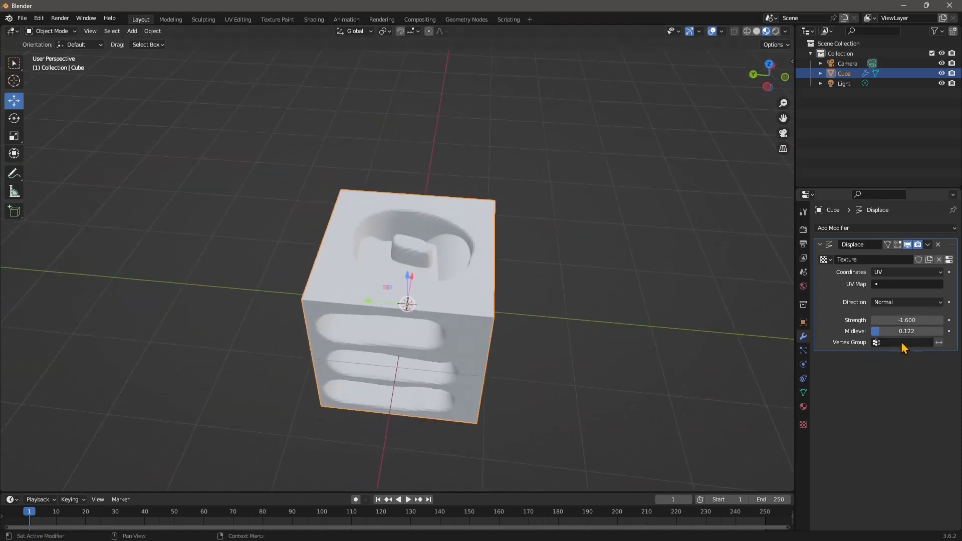
mouse_move(884, 331)
mouse_down()
mouse_move(872, 331)
mouse_move(897, 332)
mouse_up()
middle_drag(531, 301, 435, 320)
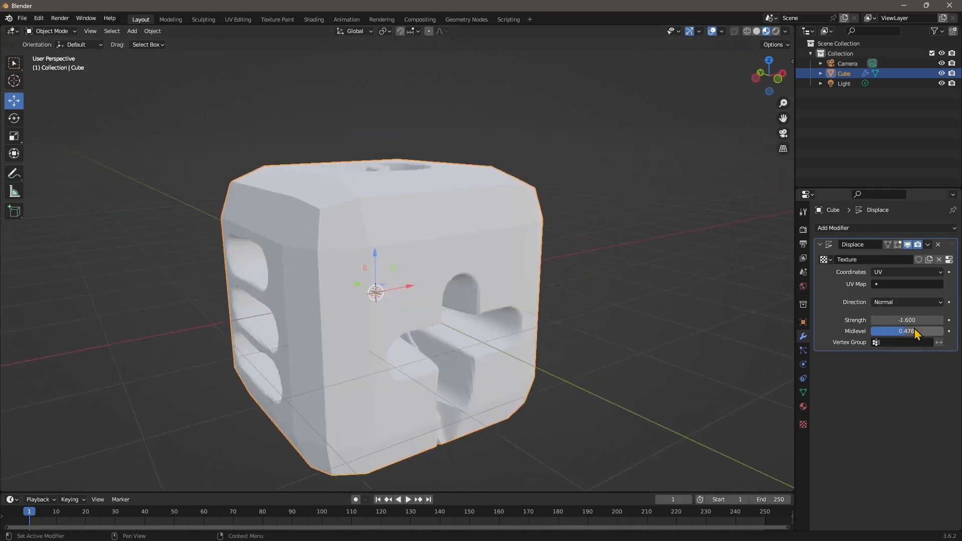
Step: Set the Displace modifier's strength to 0.3 and midlevel to 0, and inspect the raised shapes around the cube
drag(901, 331, 919, 320)
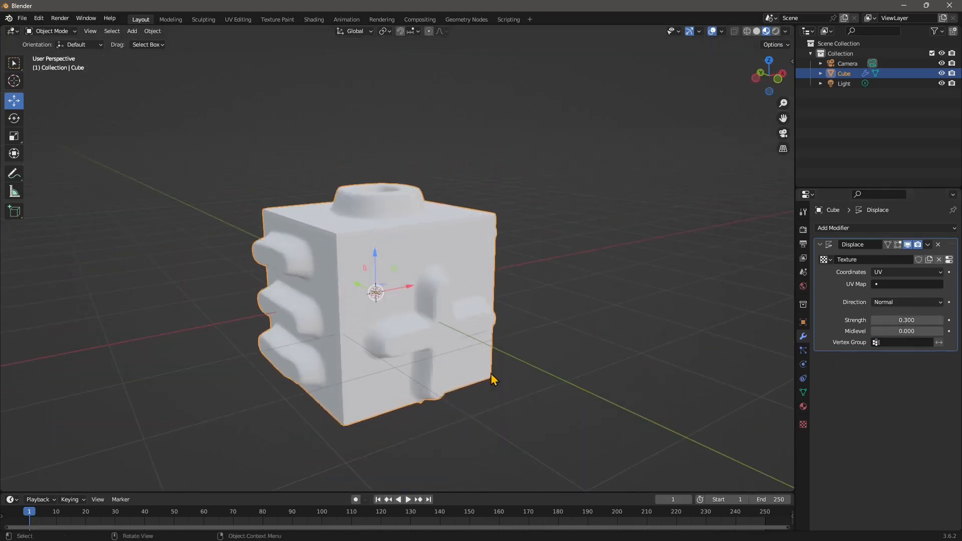
middle_drag(490, 373, 454, 398)
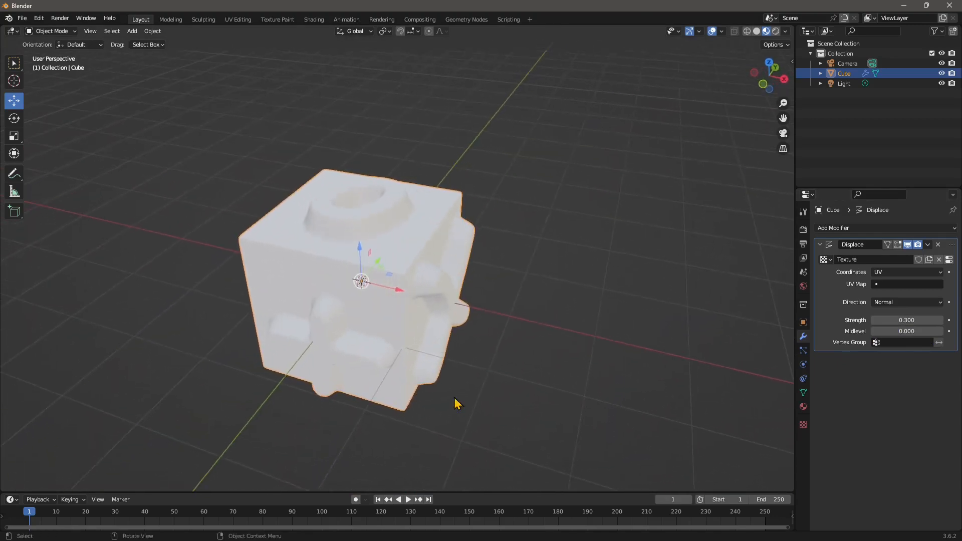
scroll(346, 296, up, 3)
scroll(366, 324, down, 1)
shift+middle_drag(365, 324, 580, 332)
scroll(591, 303, down, 1)
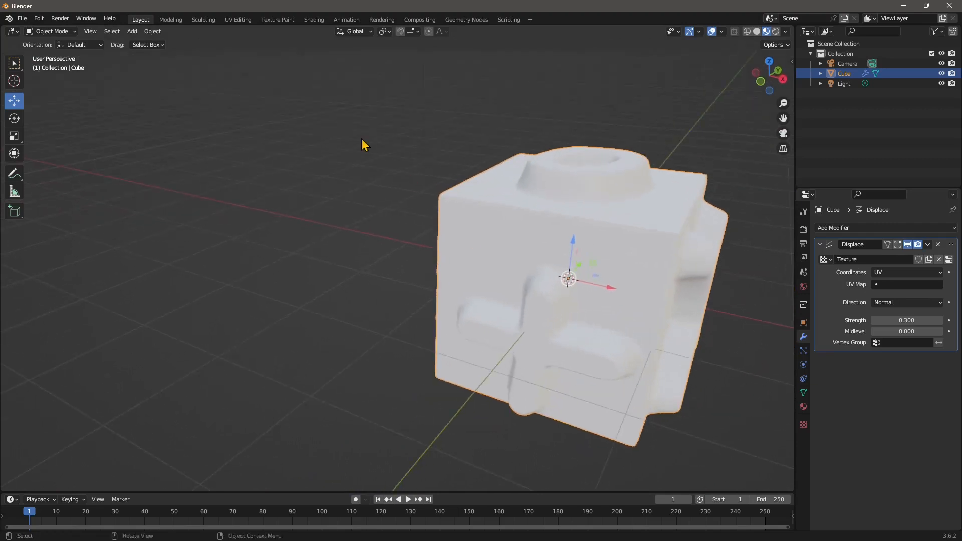
Step: In the Texture Paint workspace, compare the painted displacement image with the raised shapes on the cube's faces
click(277, 19)
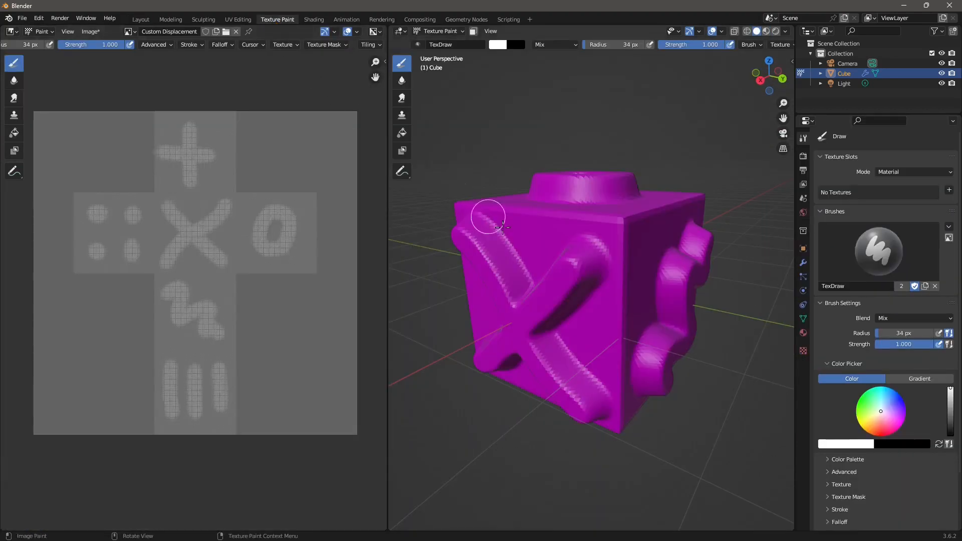
mouse_move(489, 215)
middle_down()
mouse_move(553, 351)
mouse_move(532, 339)
mouse_move(603, 339)
middle_up()
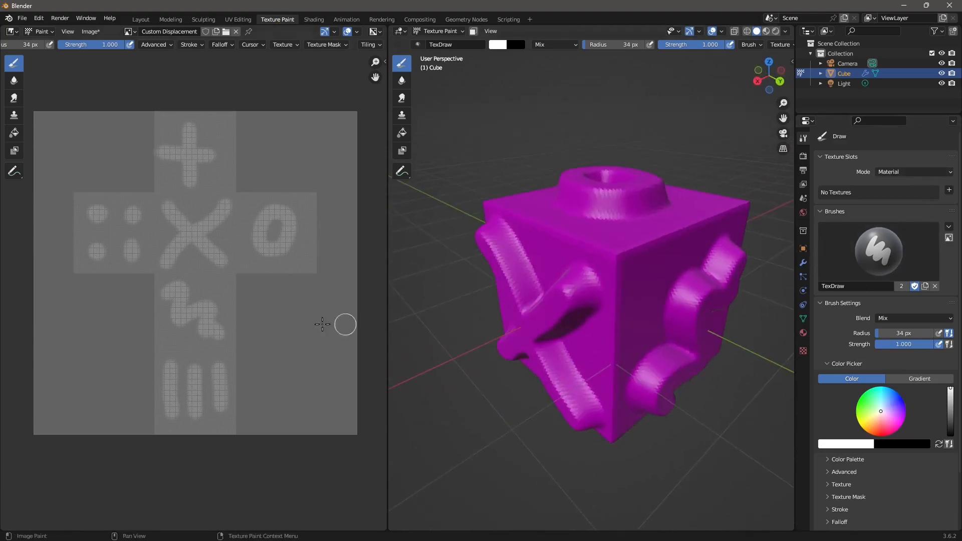
scroll(217, 242, up, 4)
middle_drag(214, 236, 229, 279)
middle_drag(617, 351, 614, 336)
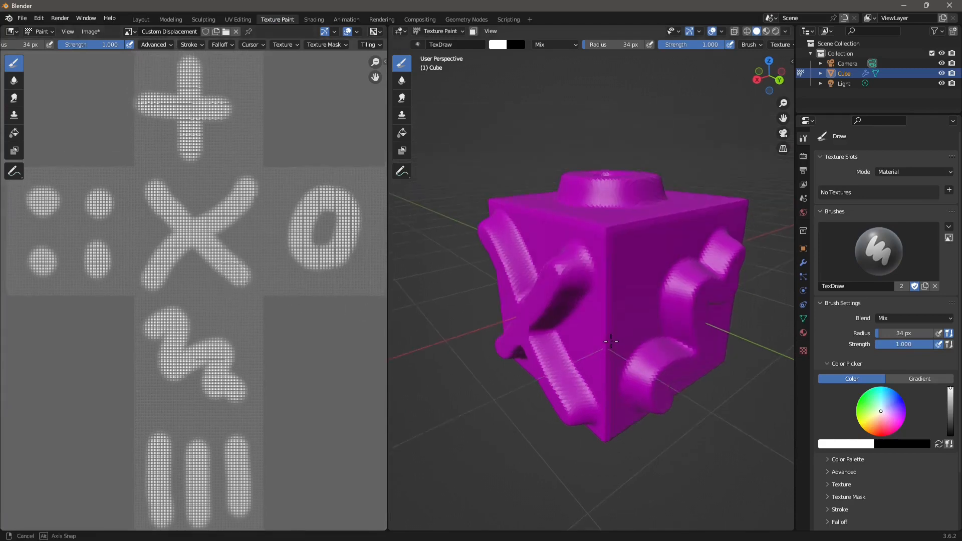
scroll(601, 345, up, 2)
mouse_move(587, 373)
middle_down()
mouse_move(545, 377)
mouse_move(552, 369)
middle_up()
scroll(581, 215, down, 2)
middle_drag(585, 209, 626, 213)
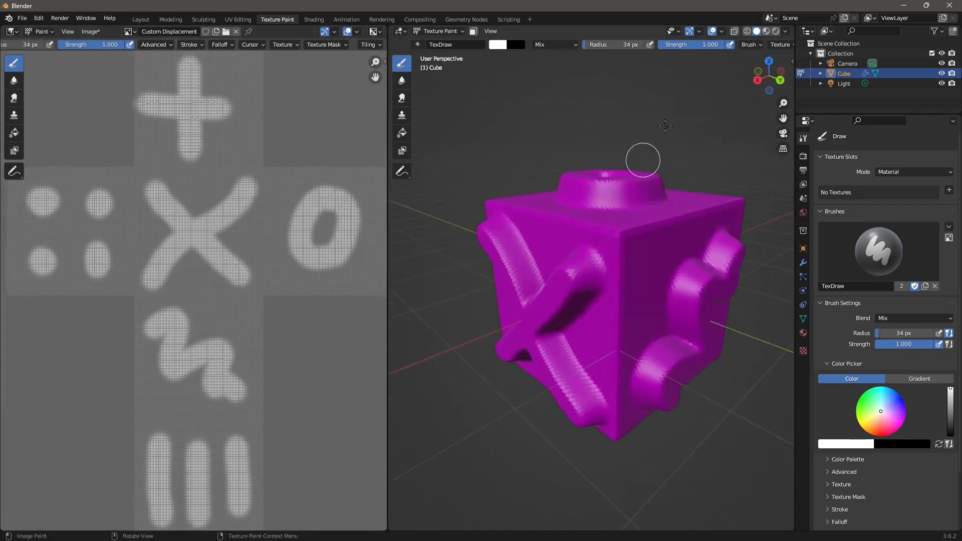